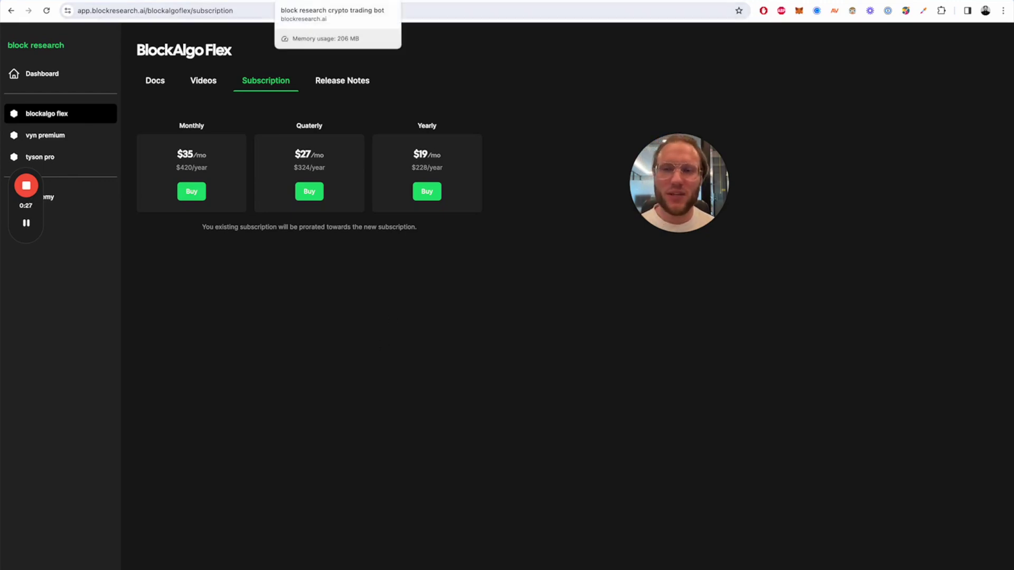
View the block research website and app dashboard, and open the indicators list for the FIDA chart in TradingView
left_click(338, 1)
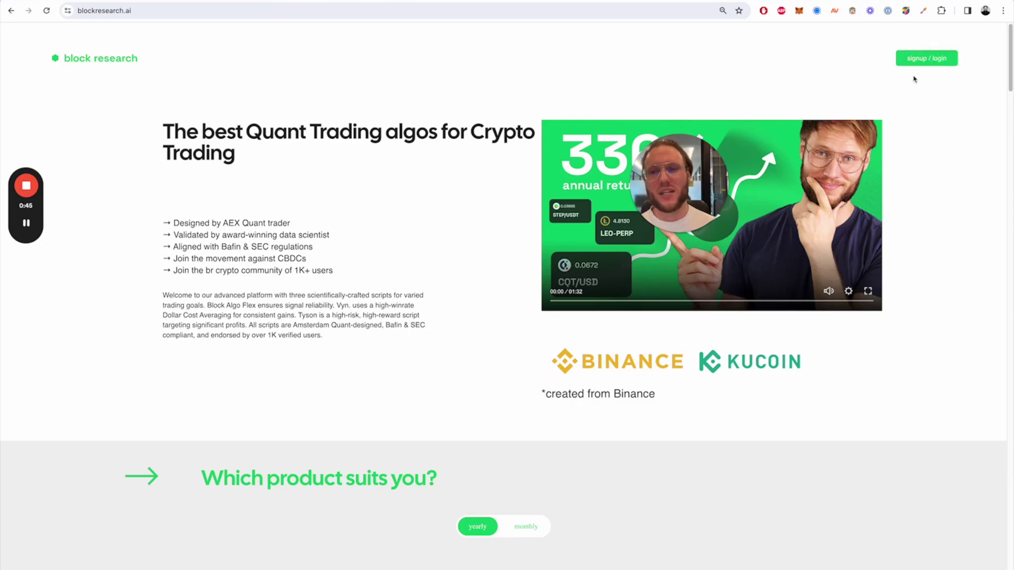
key("ctrl+Tab")
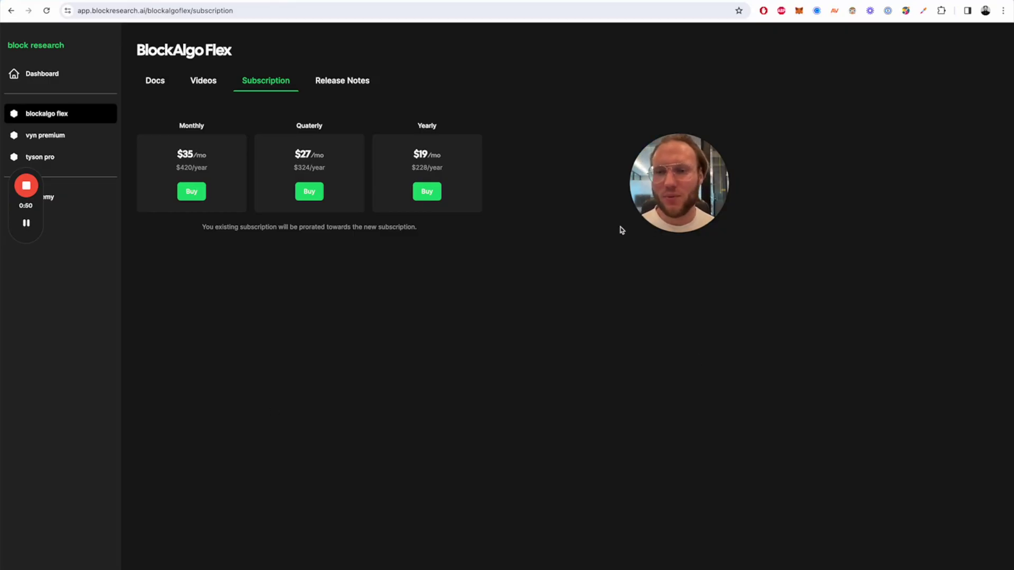
left_click(66, 72)
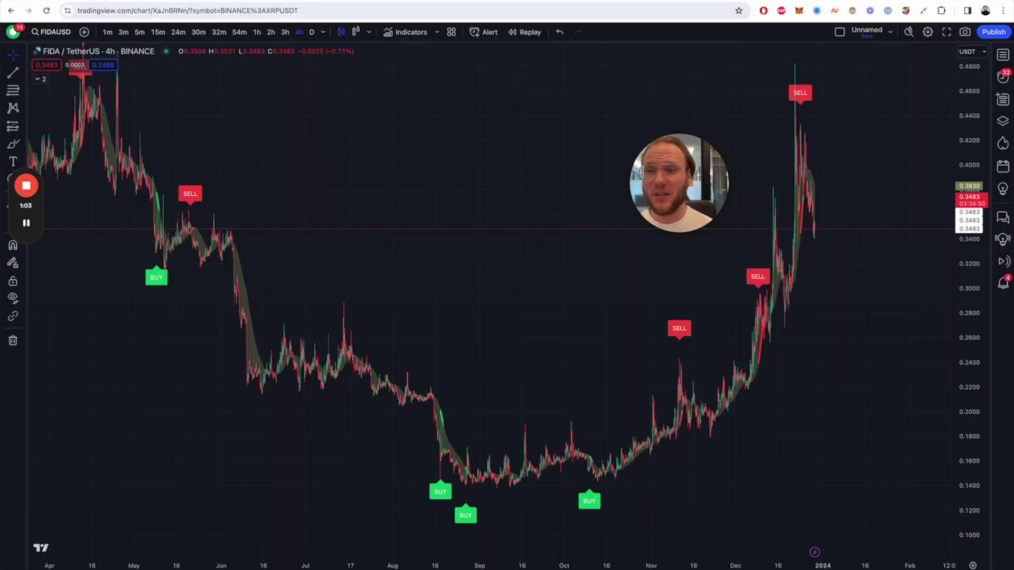
left_click(412, 32)
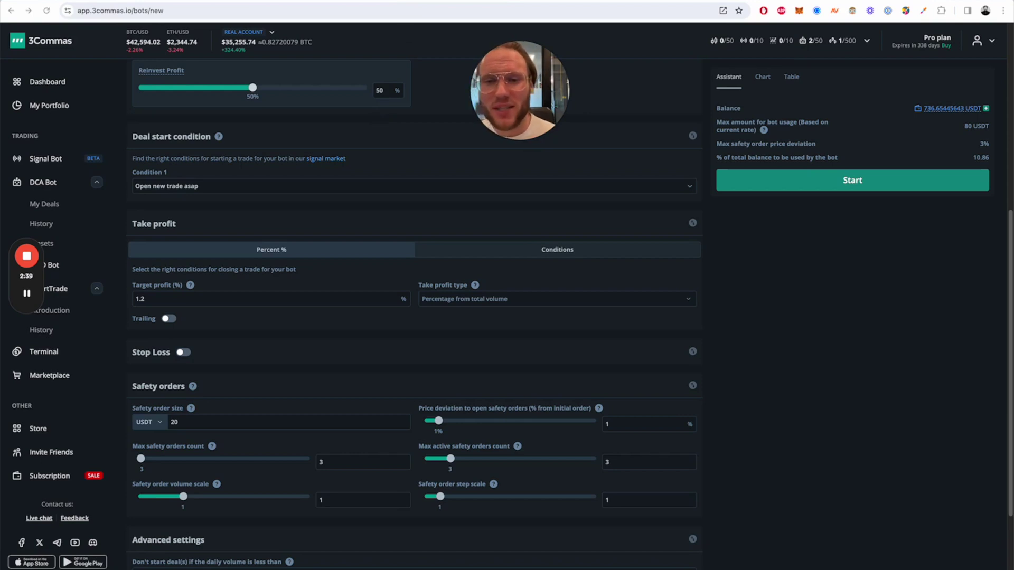
In the new 3Commas DCA bot, choose Ultimate Oscillator as deal start condition 1
left_click(320, 185)
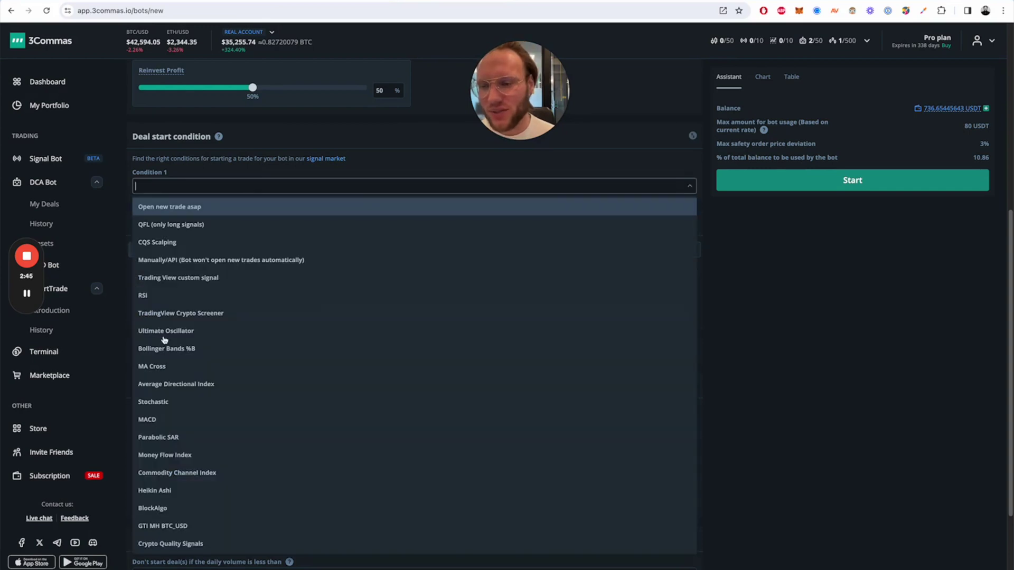
scroll(227, 525, "down", 1)
scroll(247, 488, "down", 3)
scroll(274, 183, "up", 3)
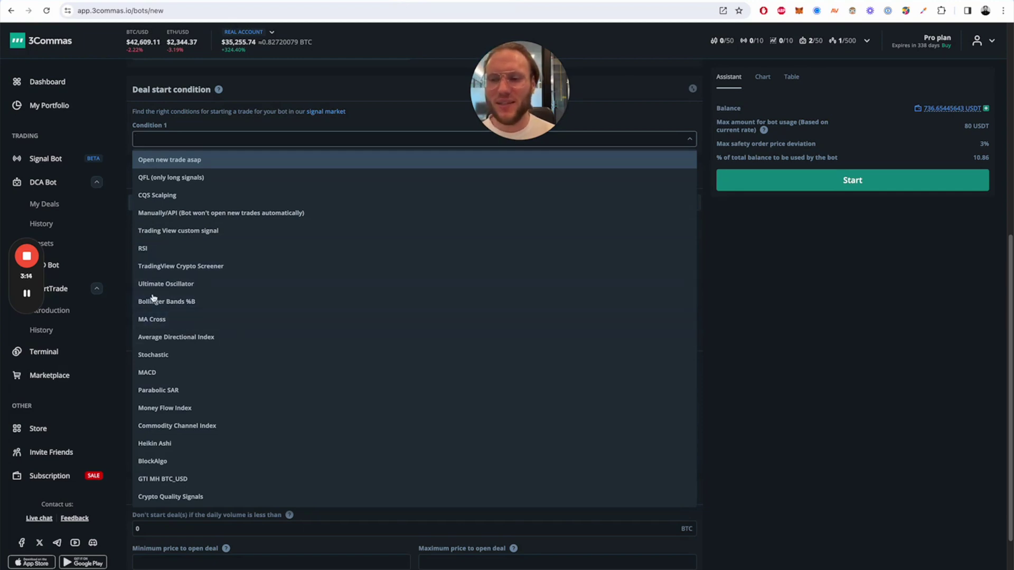
left_click(211, 281)
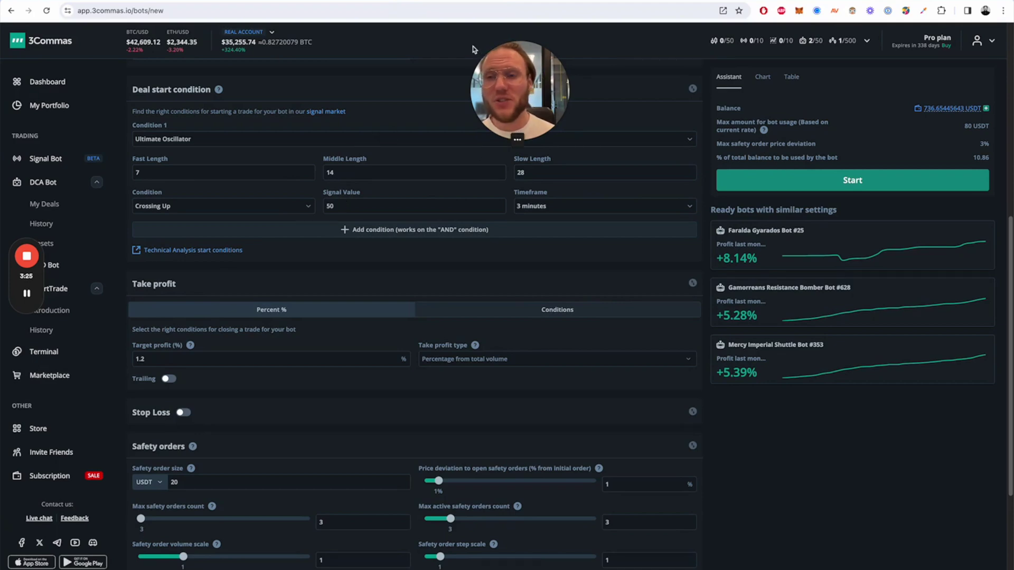
Switch to TradingView and set the EMA Price buy condition to Greater Than in the block algo flex inputs
key("ctrl+Tab")
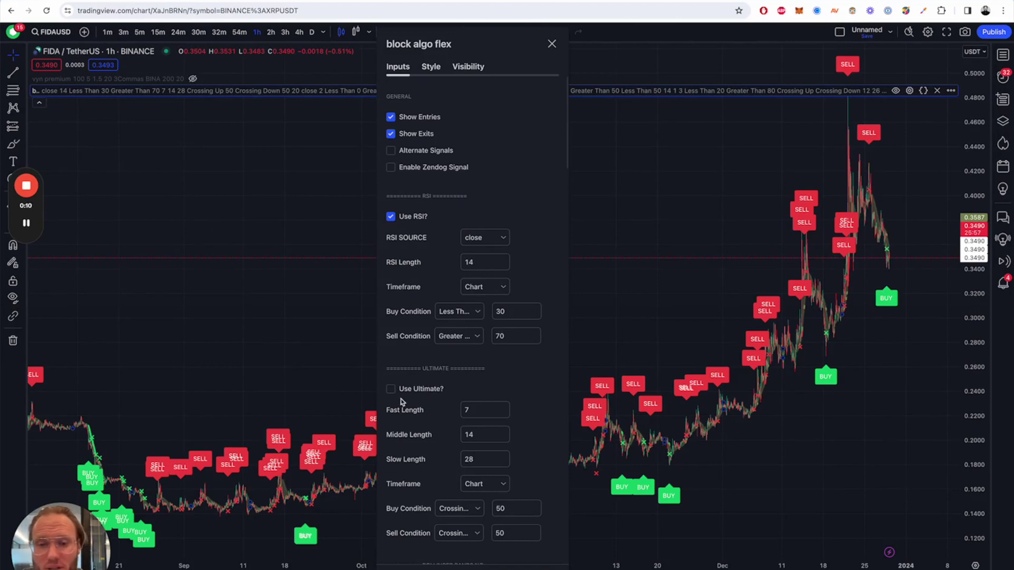
scroll(403, 402, "down", 3)
scroll(517, 384, "down", 7)
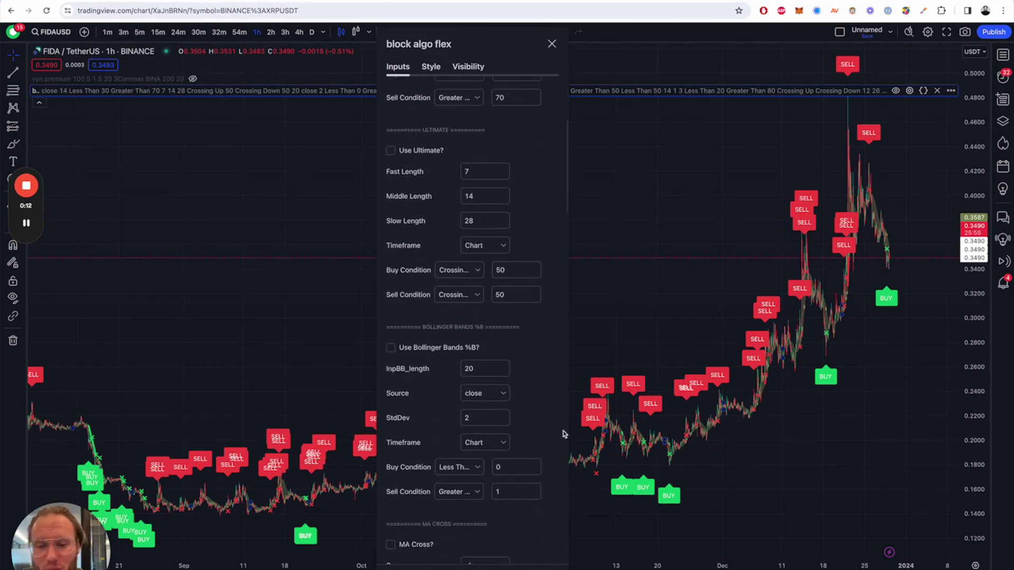
scroll(525, 390, "down", 20)
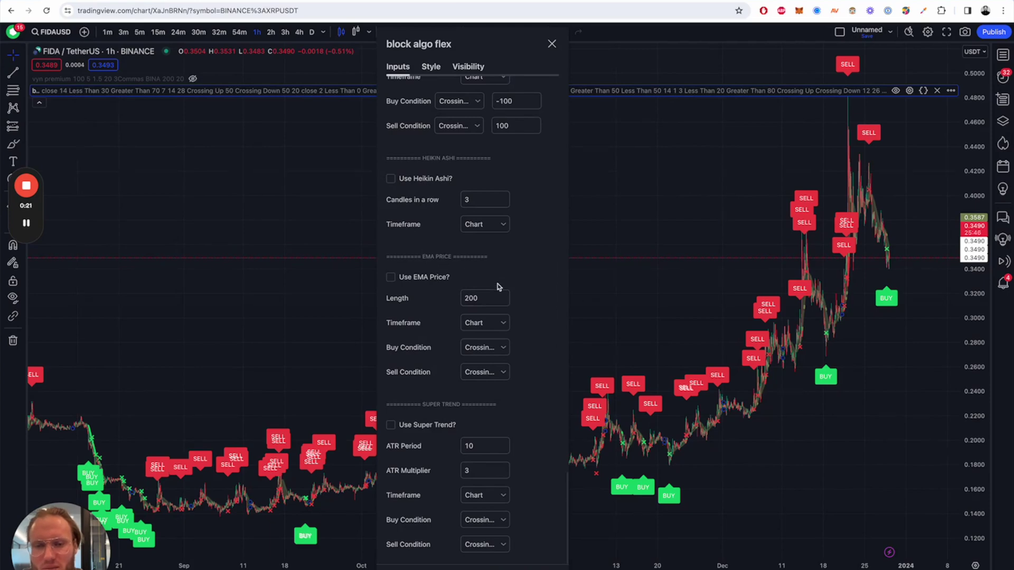
left_click(495, 300)
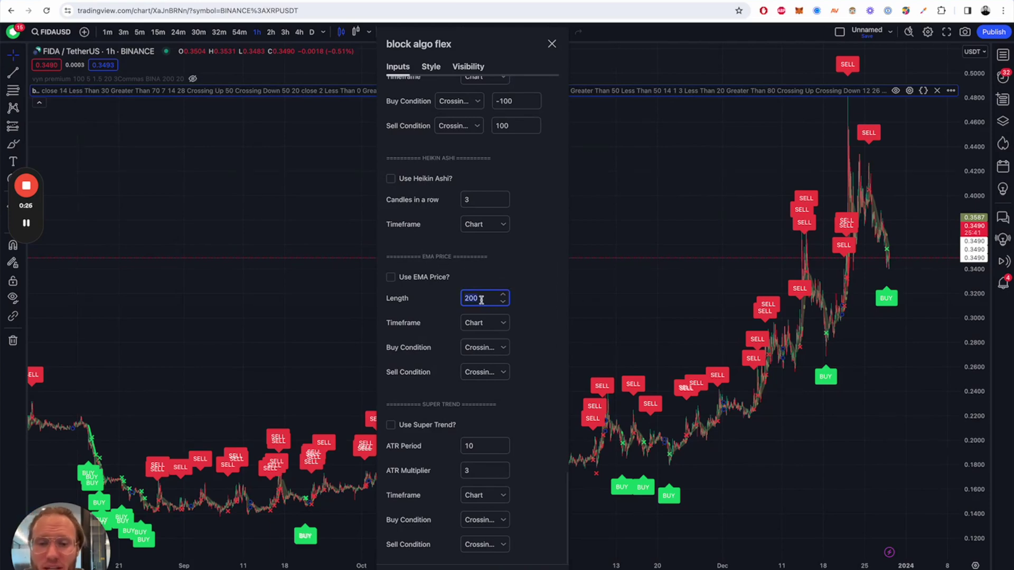
left_click(507, 264)
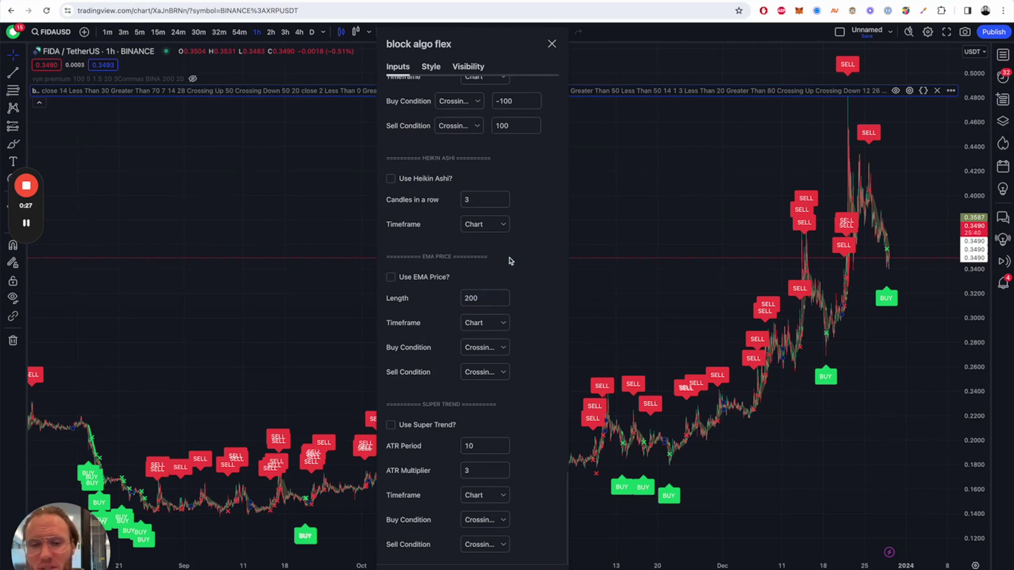
left_click(490, 349)
left_click(480, 384)
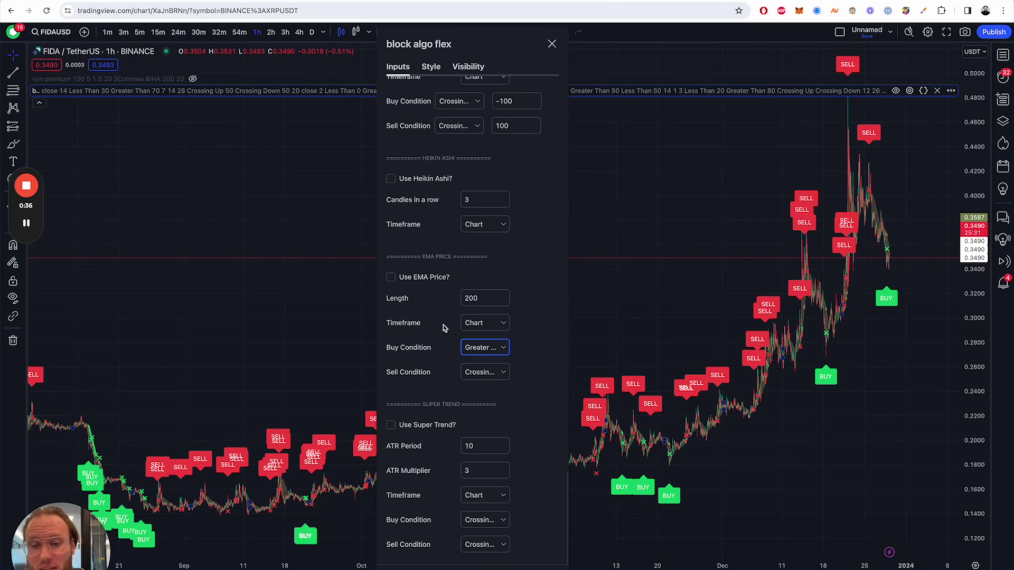
left_click(444, 434)
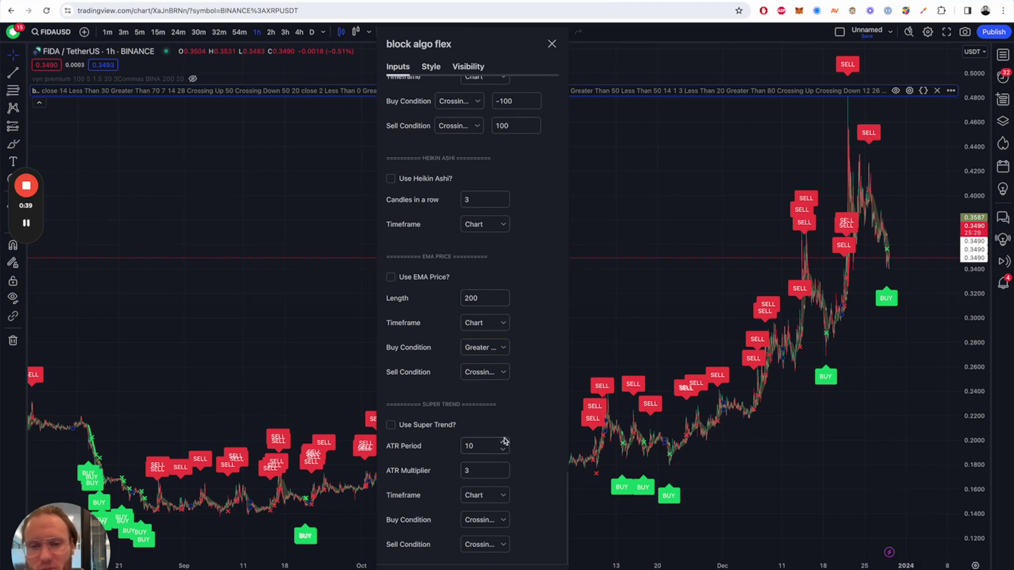
Enable MACD and disable RSI in the block algo flex indicator inputs
scroll(501, 246, "down", 20)
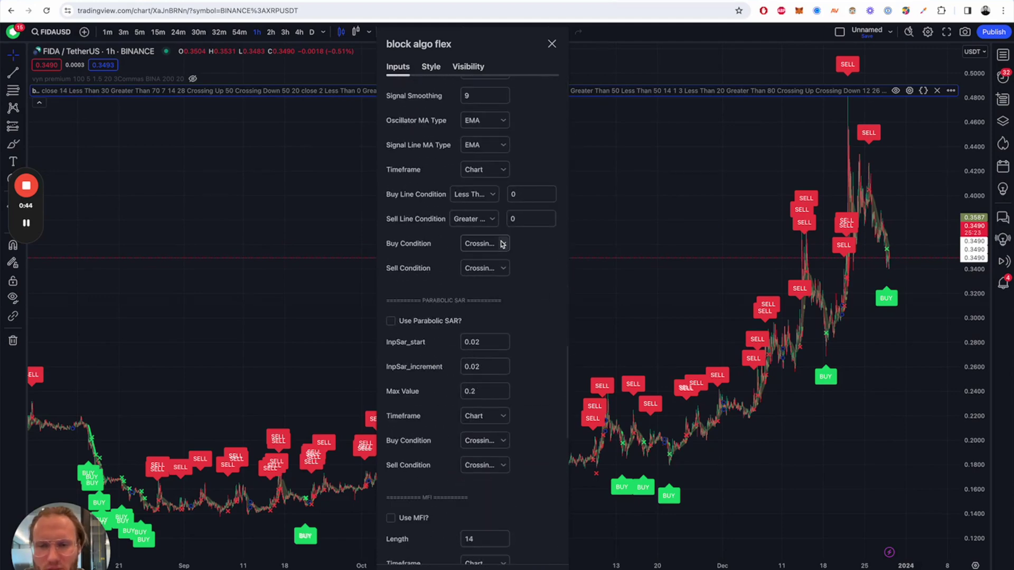
scroll(502, 244, "up", 5)
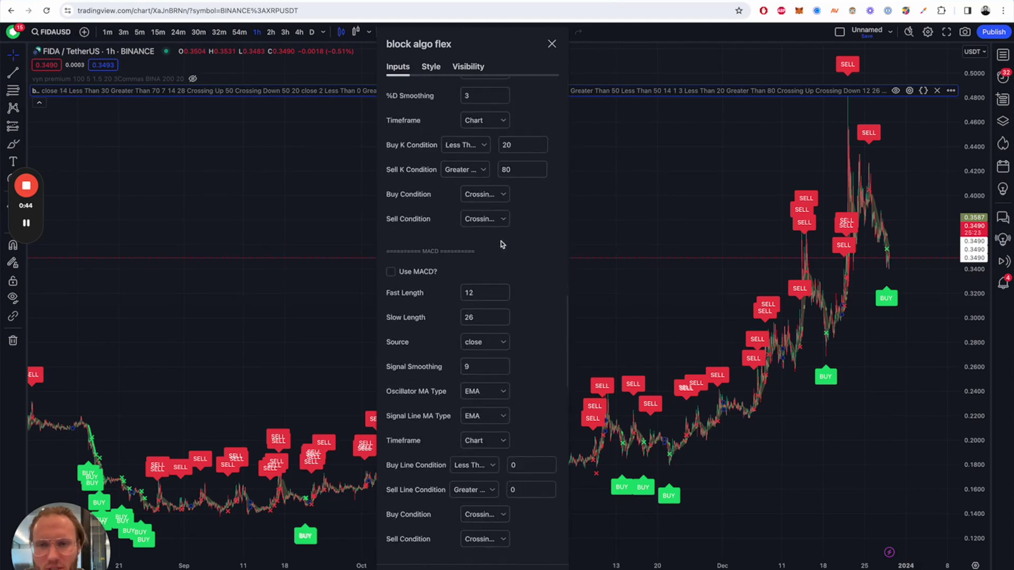
left_click(416, 285)
scroll(536, 252, "up", 15)
left_click(551, 206)
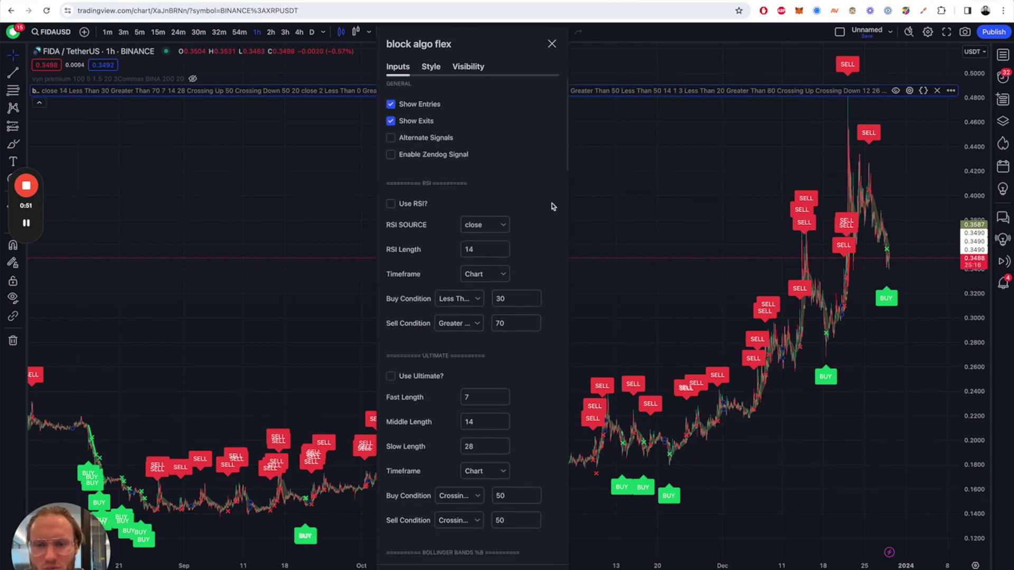
Enable Super Trend in the block algo flex inputs, alongside MACD
scroll(553, 202, "down", 3)
scroll(552, 204, "down", 11)
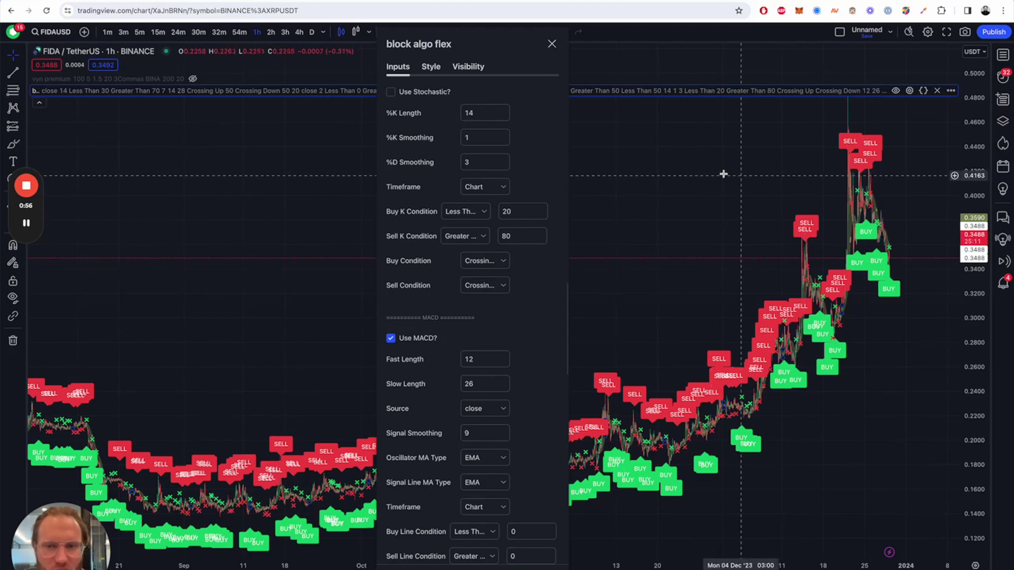
scroll(469, 364, "down", 1)
scroll(469, 364, "down", 1)
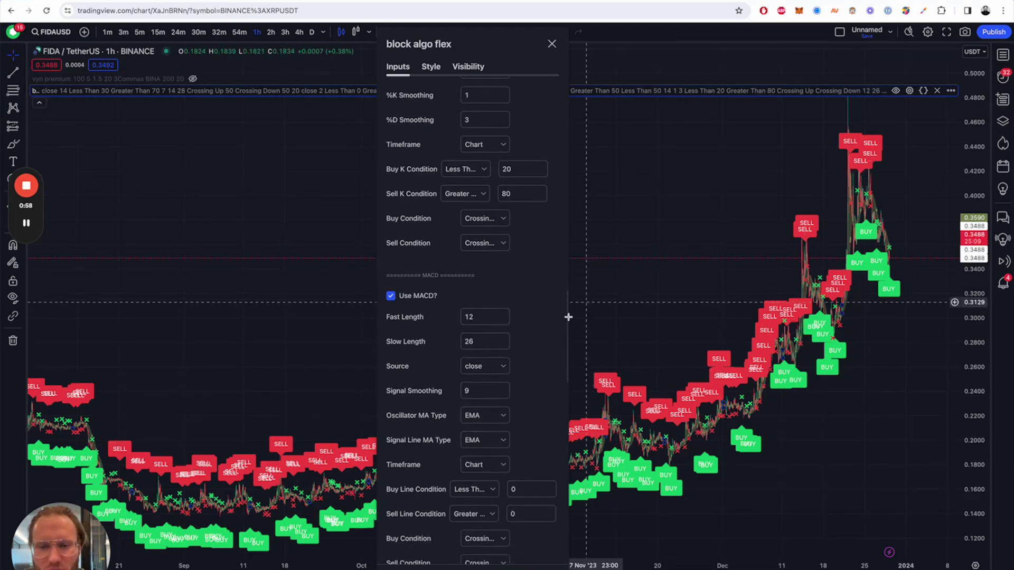
scroll(530, 331, "down", 12)
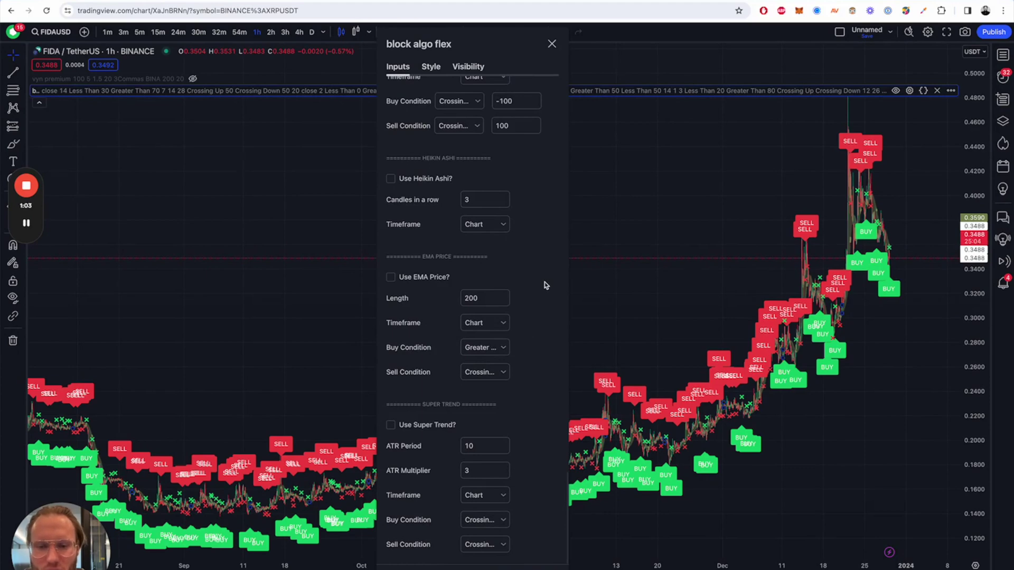
left_click(428, 426)
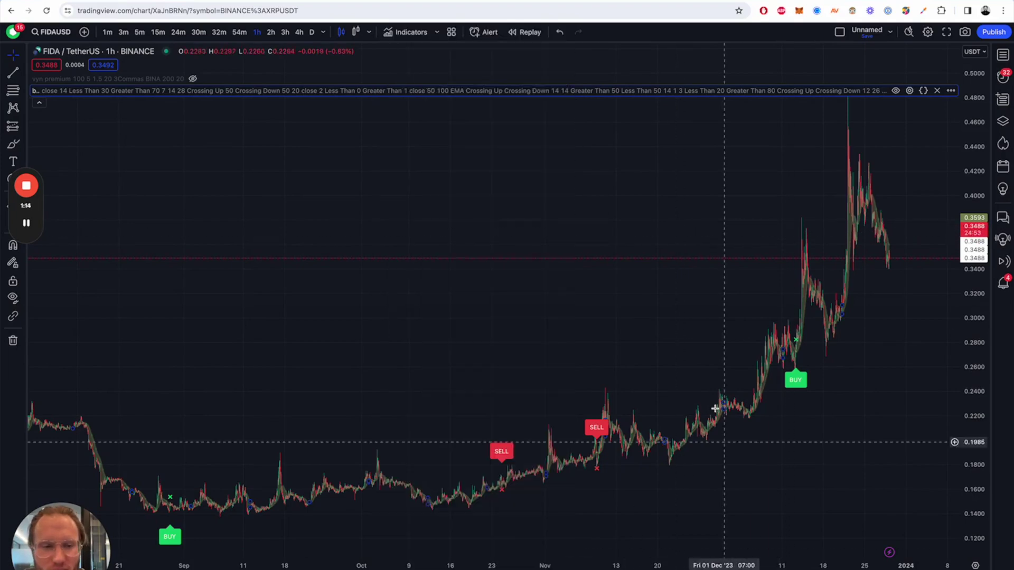
Examine the mid-December buy signal on the hourly FIDA chart and the price movement around it
scroll(756, 227, "up", 5)
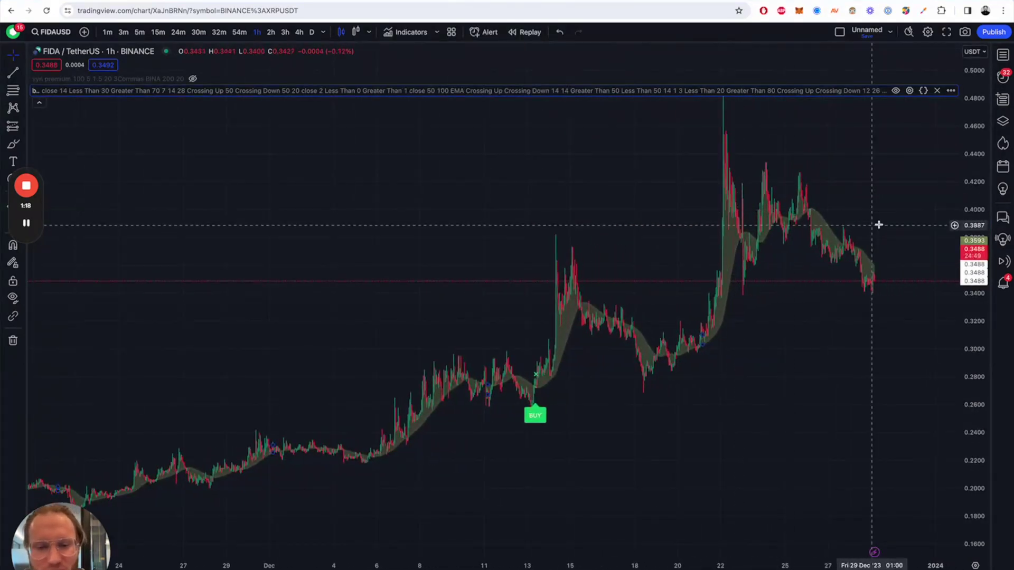
scroll(708, 202, "up", 3)
left_click_drag(391, 449, 590, 457)
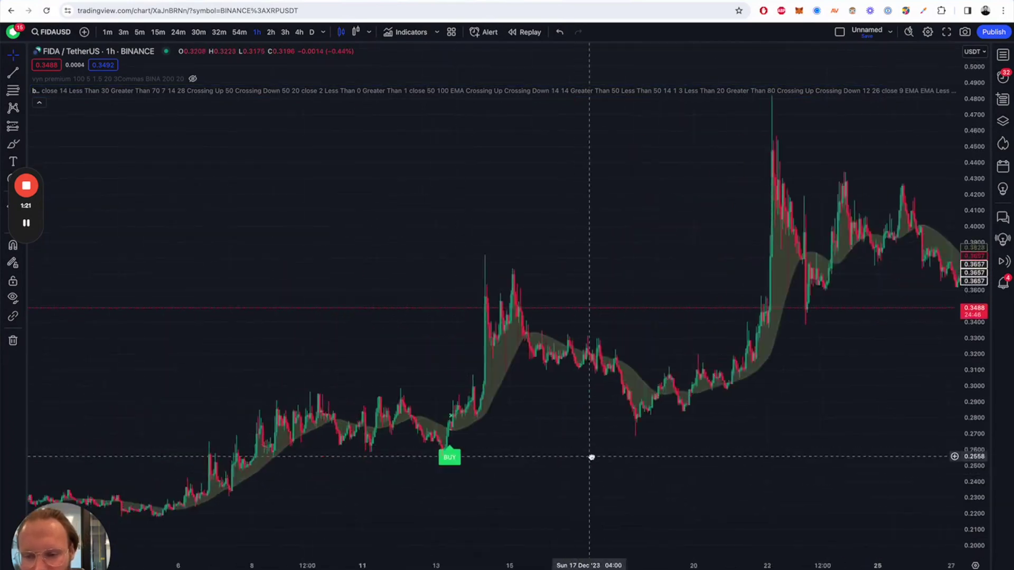
scroll(606, 439, "up", 5)
left_click_drag(372, 325, 615, 319)
scroll(615, 319, "left", 8)
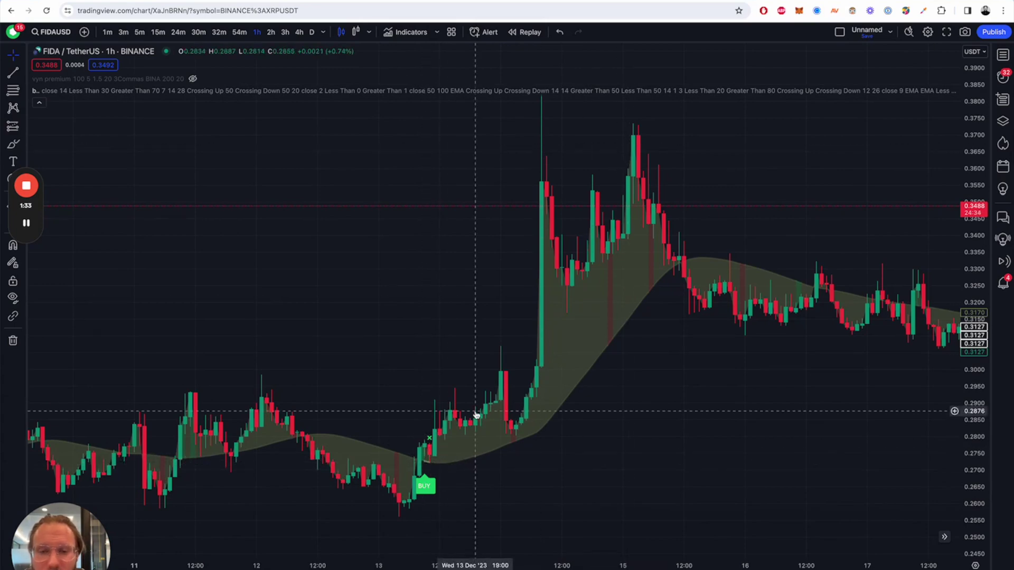
scroll(475, 414, "down", 3)
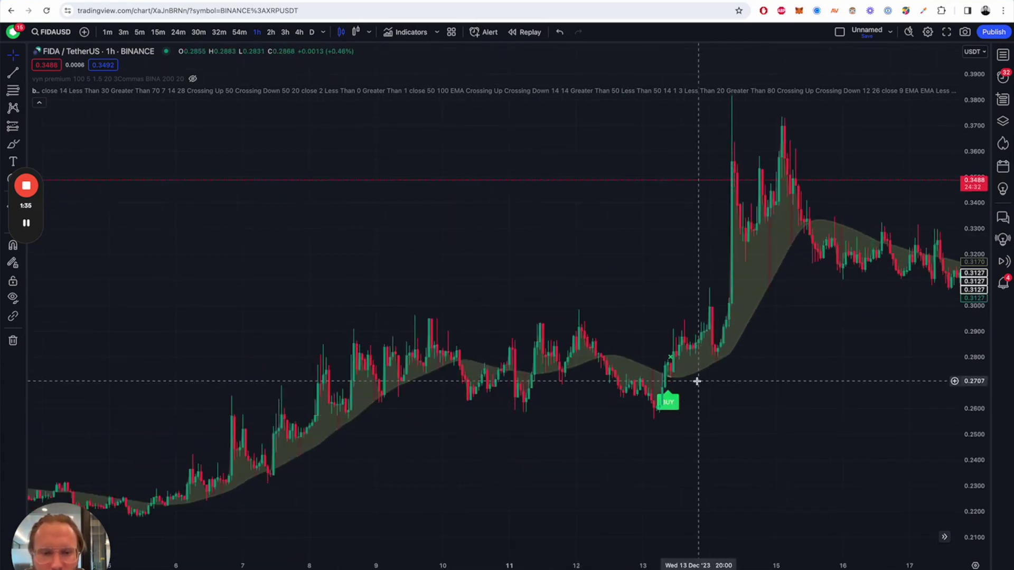
left_click(695, 381, "shift")
left_click(762, 107)
left_click(796, 95)
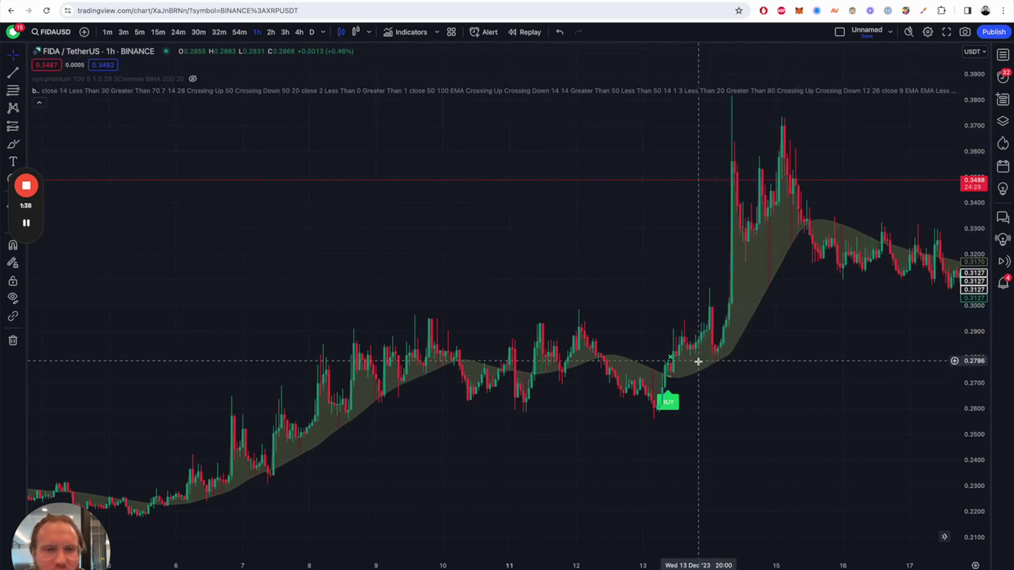
Examine the earlier buy and sell signals on the FIDA chart back to May, cancelling the prompt to leave the site
scroll(698, 391, "down", 5)
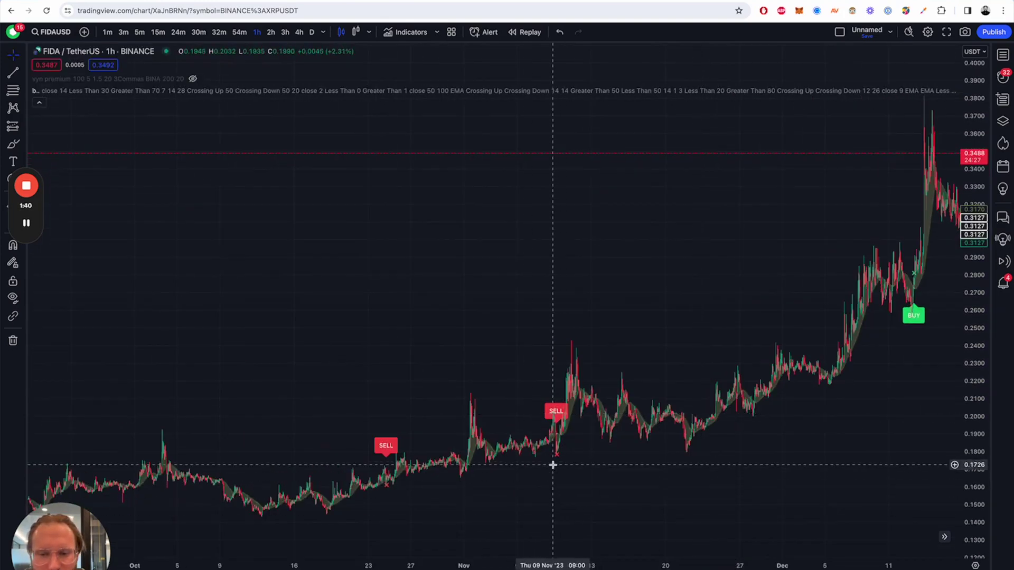
scroll(584, 407, "down", 5)
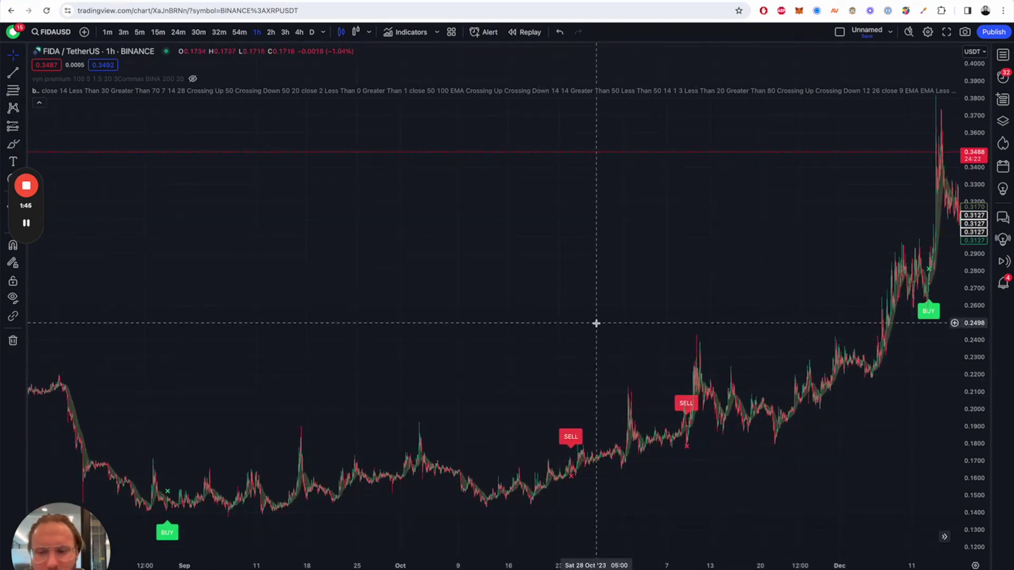
scroll(596, 323, "down", 2)
scroll(624, 280, "right", 5)
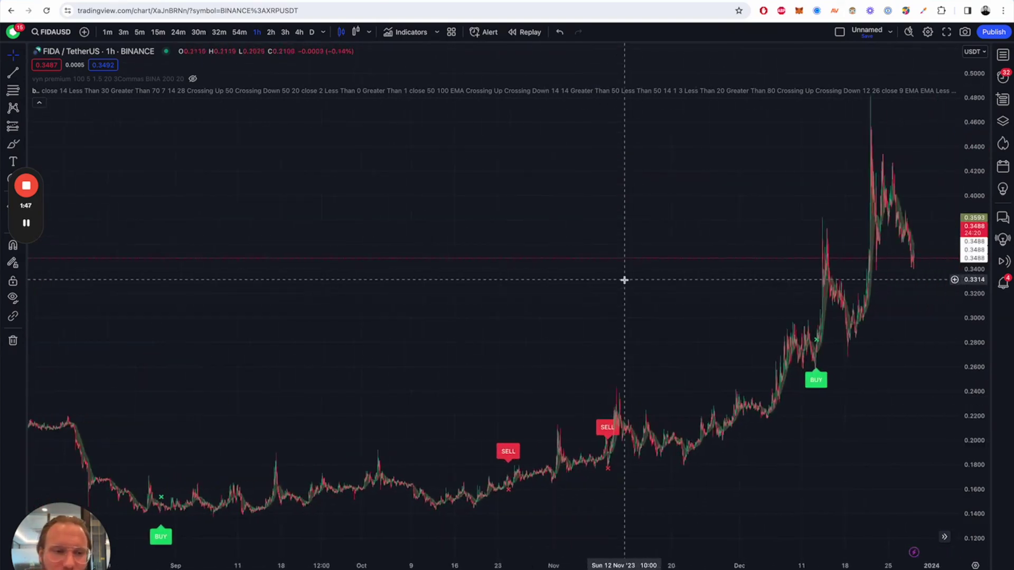
scroll(624, 280, "left", 3)
left_click(487, 210)
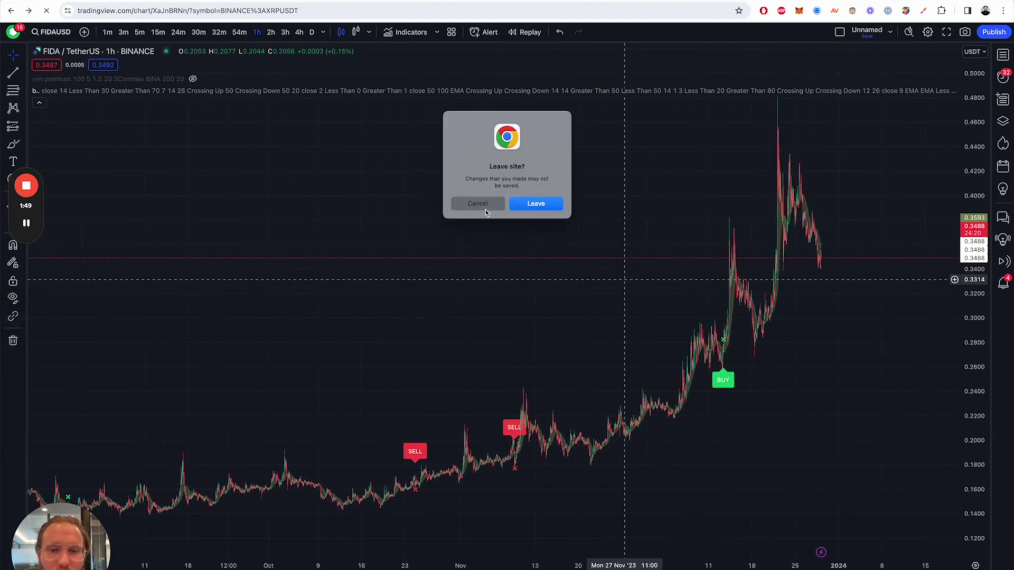
scroll(332, 361, "left", 8)
scroll(424, 314, "left", 10)
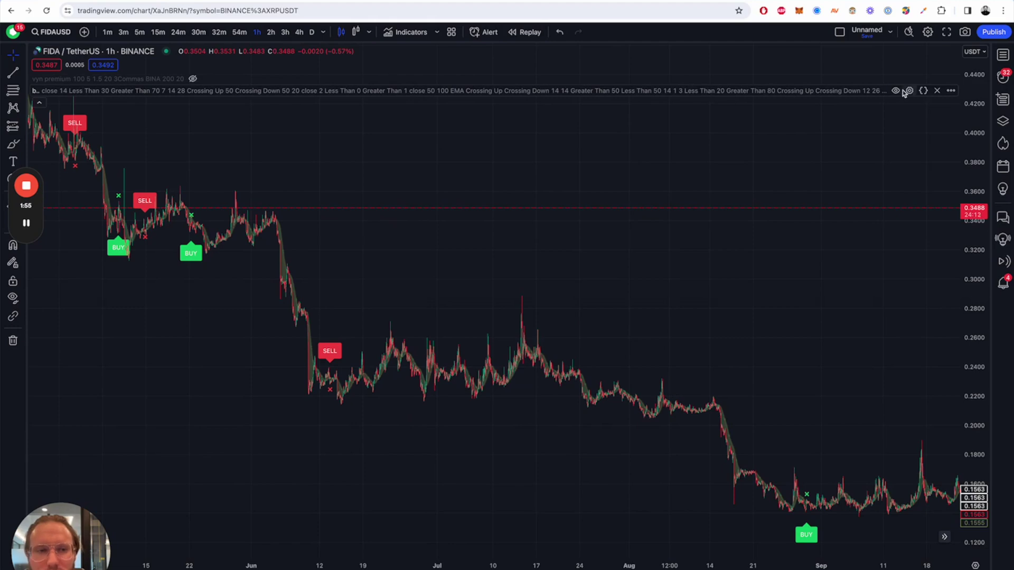
Enable Alternate Signals in the general settings of the block algo flex indicator
left_click(909, 91)
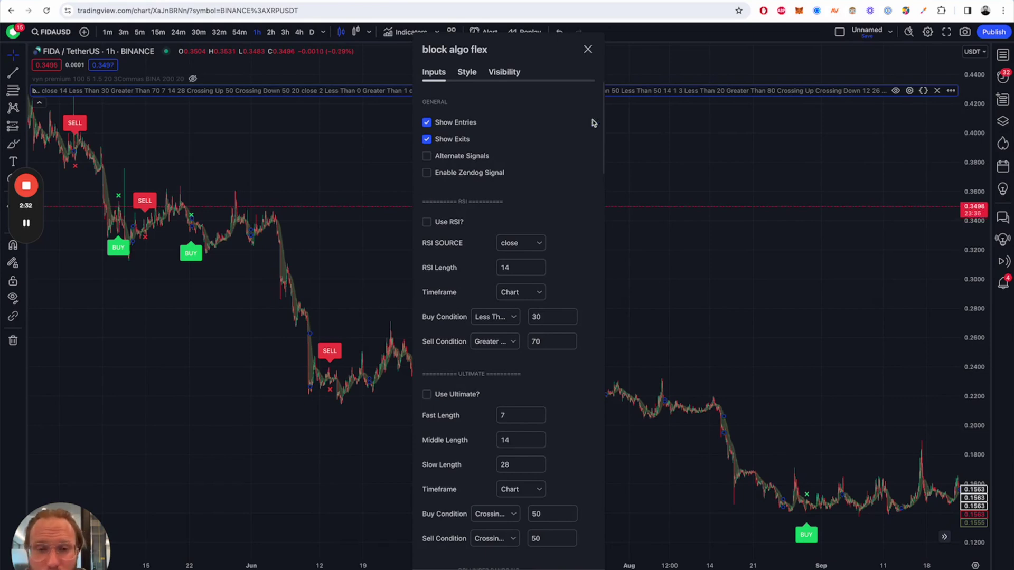
left_click(448, 156)
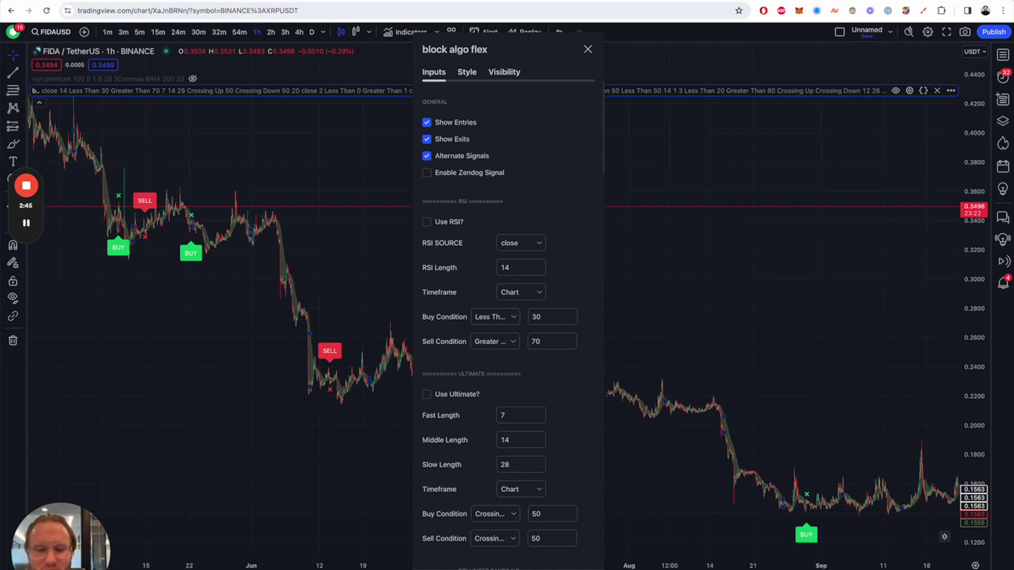
key("Escape")
Examine the alternating buy and sell signals on the hourly FIDA chart from February to December
scroll(725, 224, "right", 5)
scroll(725, 224, "right", 5)
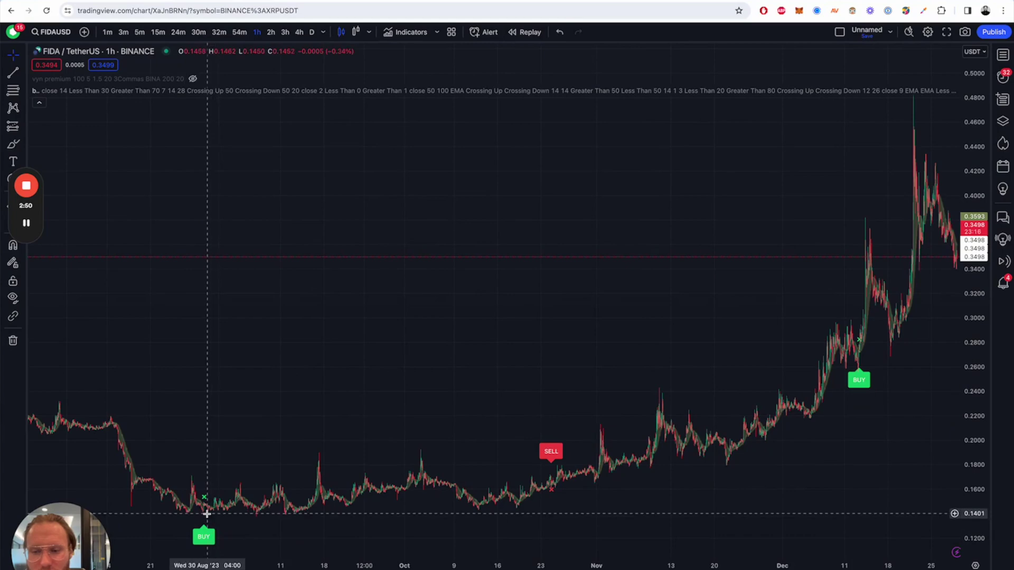
left_click_drag(822, 317, 488, 317)
left_click_drag(271, 296, 716, 276)
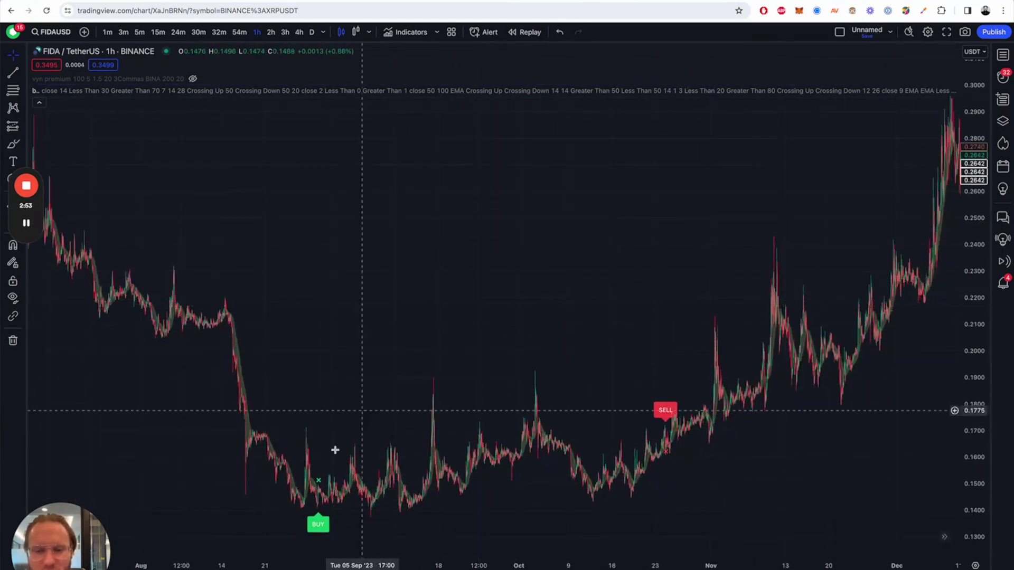
scroll(456, 361, "left", 8)
scroll(456, 361, "left", 8)
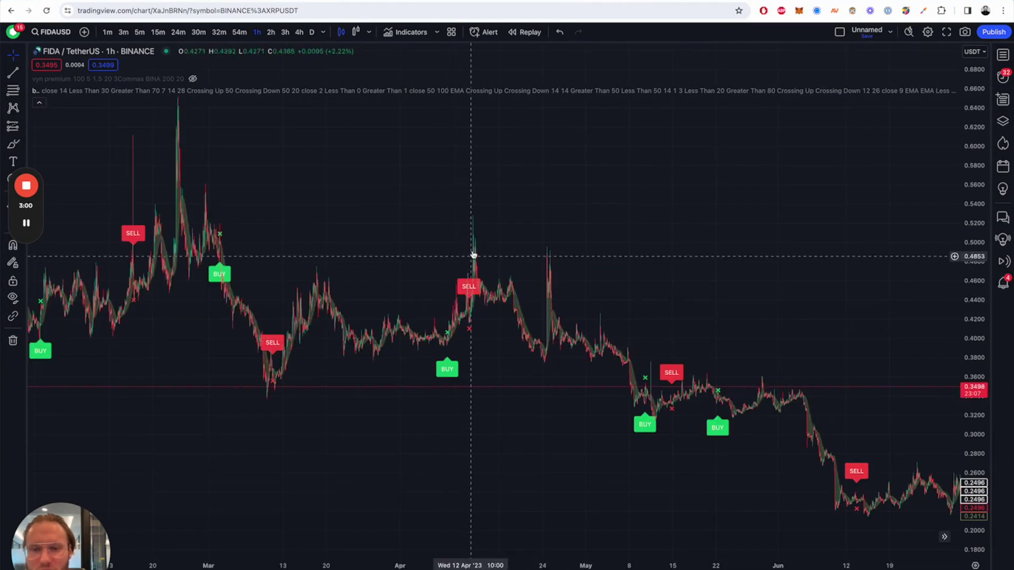
scroll(406, 232, "right", 10)
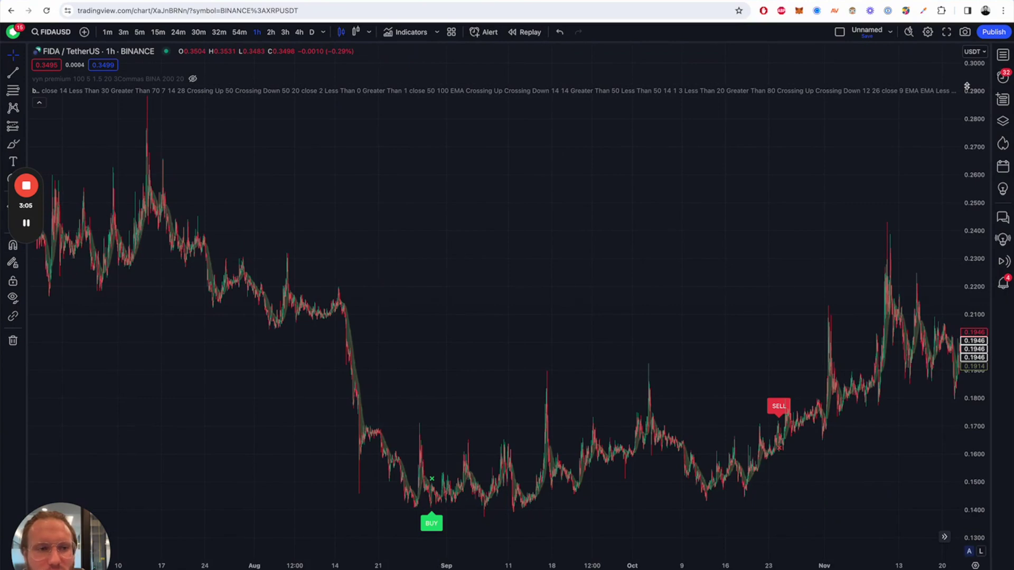
Enable Zendog Signal in the general settings of the block algo flex indicator
left_click(909, 90)
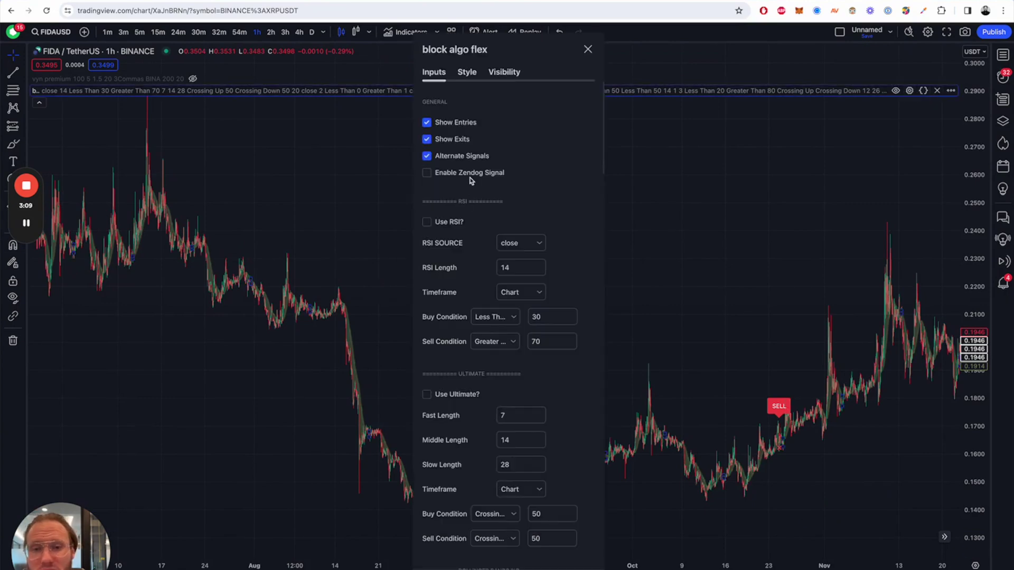
left_click(470, 175)
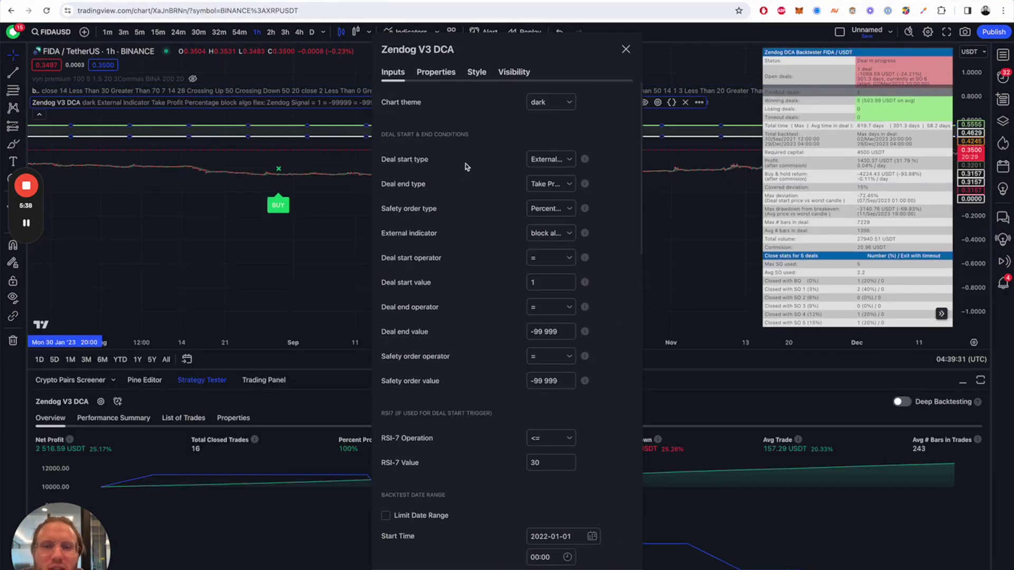
Check the deal start type, external indicator source and deal start value in the Zendog V3 DCA inputs
left_click(562, 161)
left_click(561, 195)
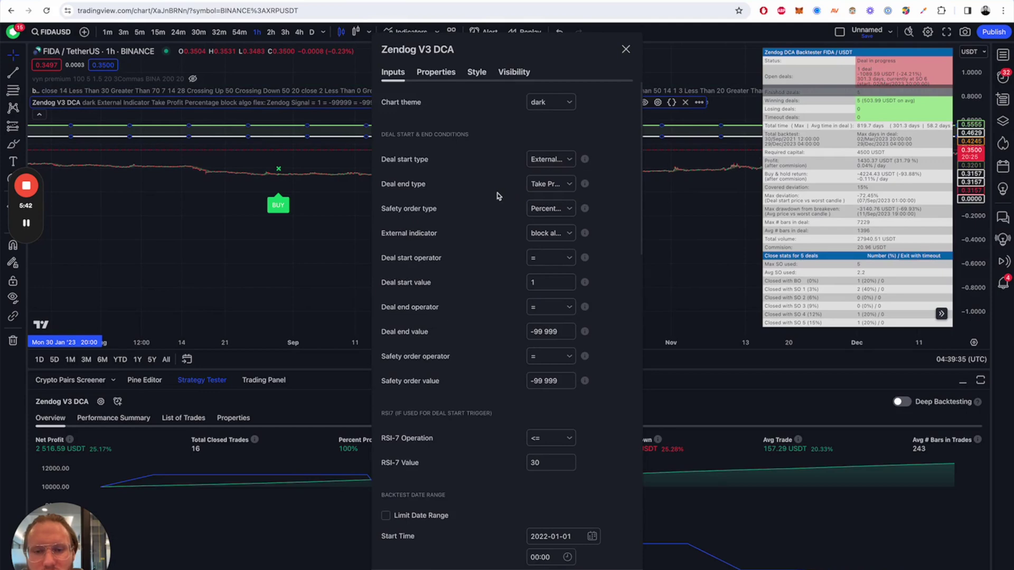
left_click(553, 236)
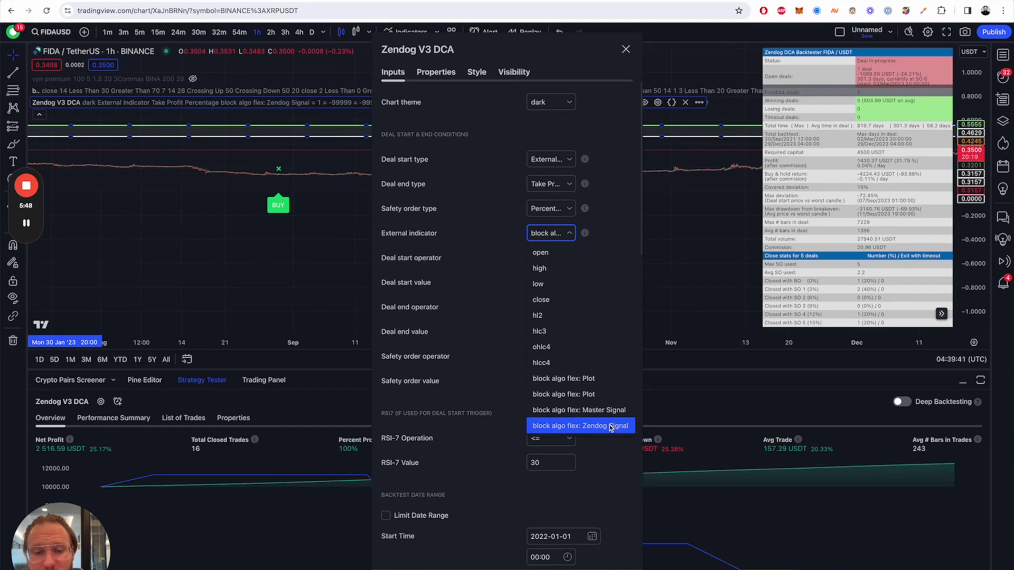
left_click(494, 280)
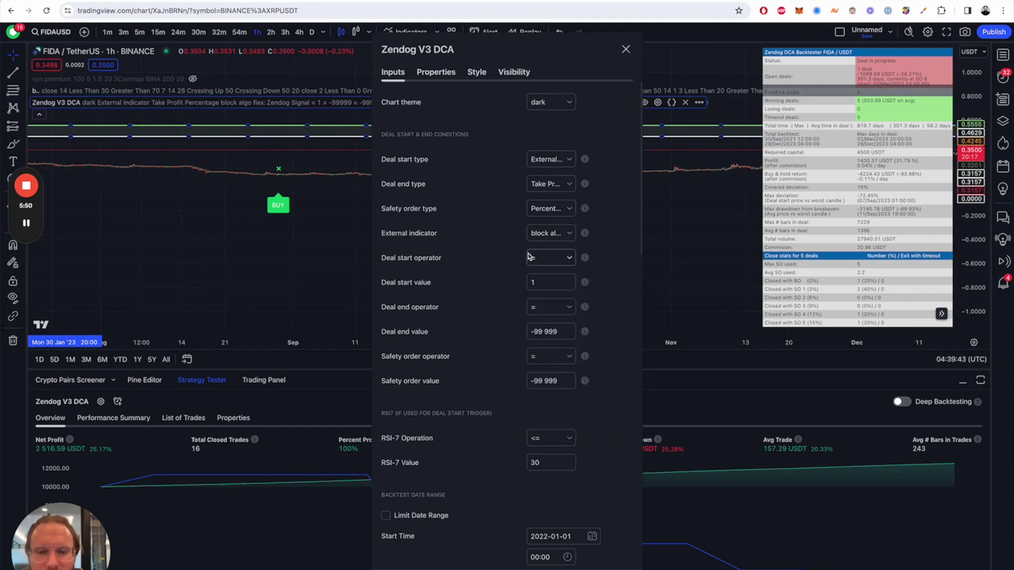
left_click(554, 286)
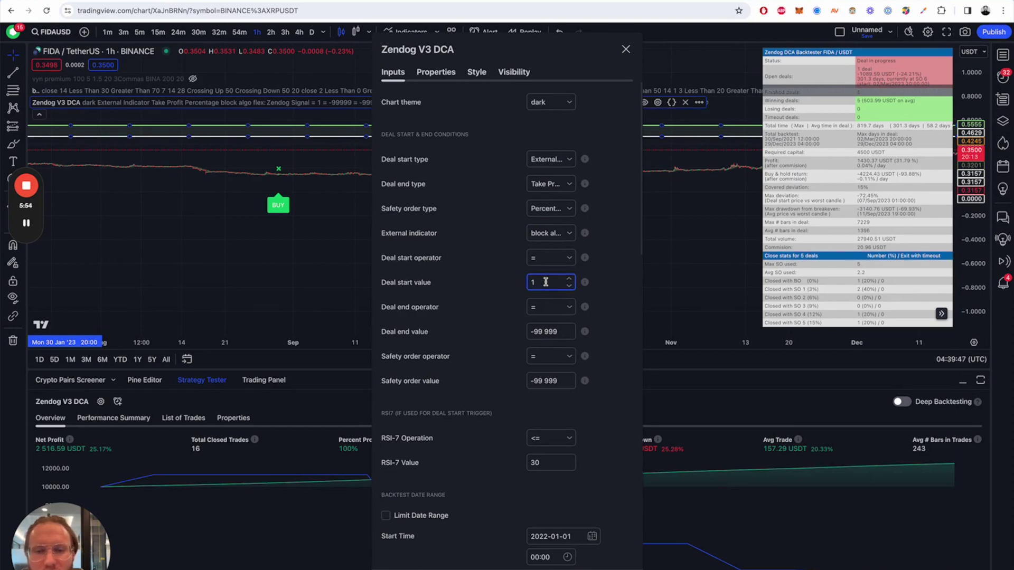
left_click(496, 276)
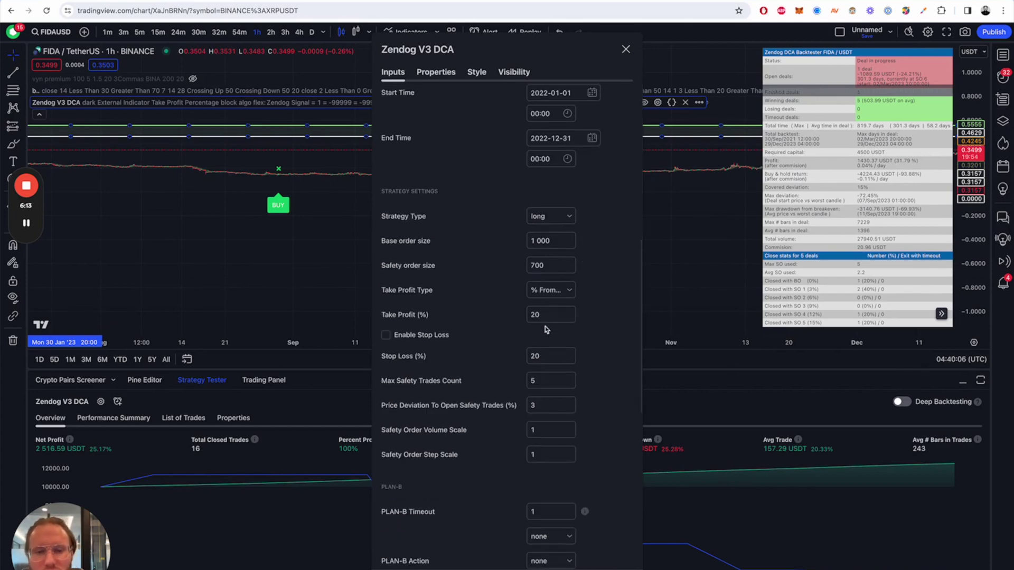
Enable the stop loss in the Zendog V3 DCA strategy settings and set it to 5%
left_click(548, 316)
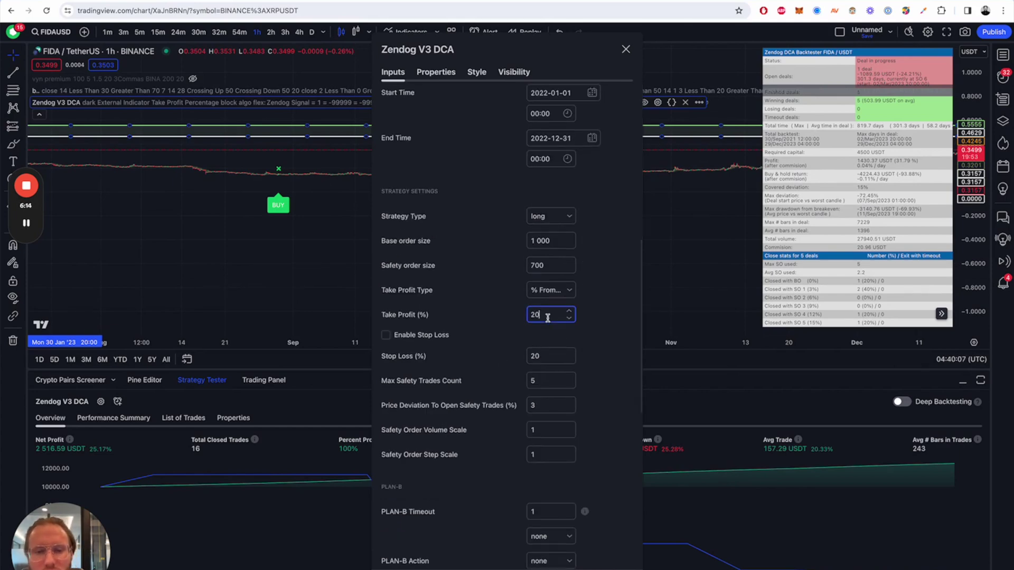
left_click(514, 354)
left_click(407, 338)
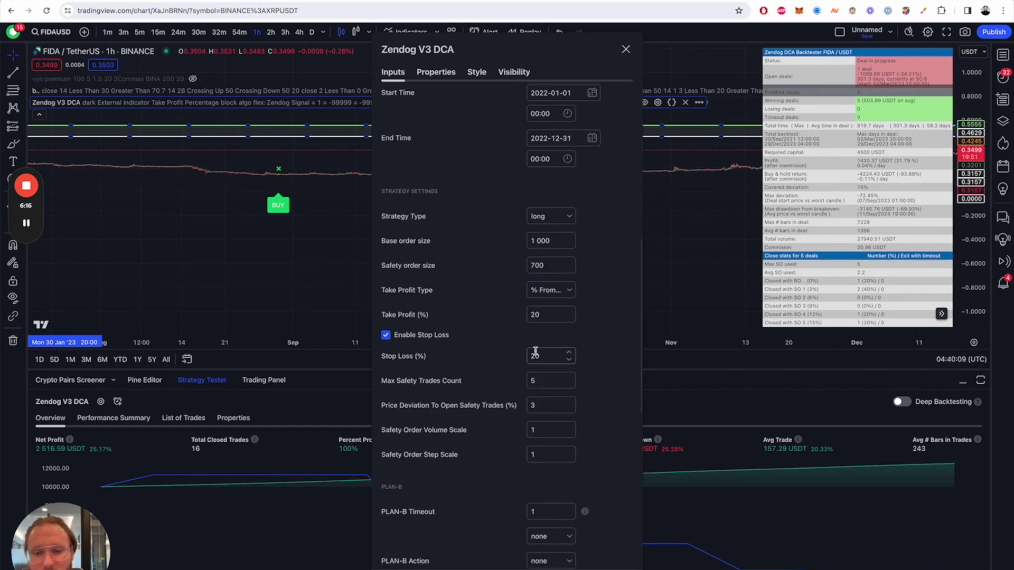
left_click(545, 357)
type("5")
left_click(452, 474)
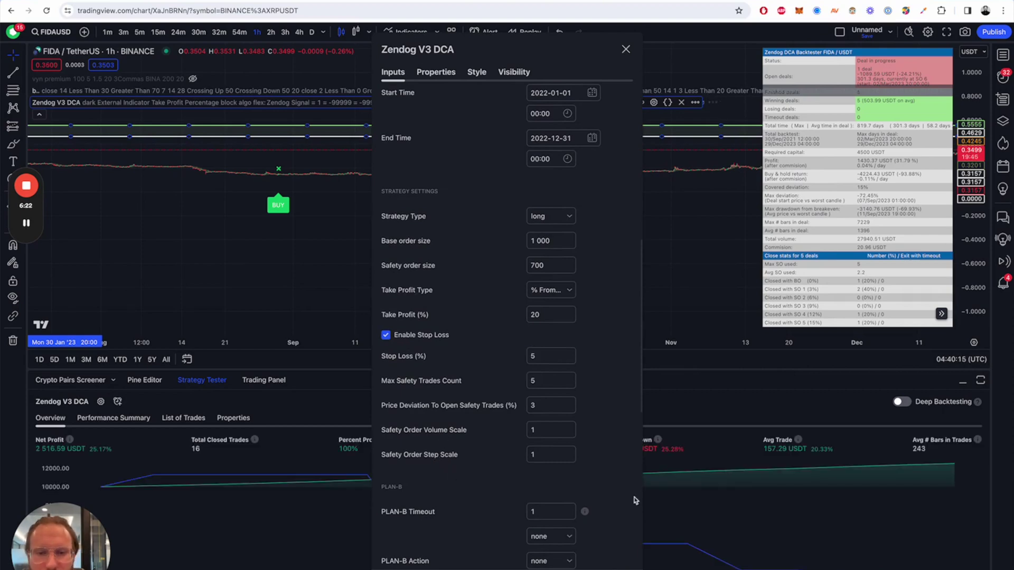
left_click(788, 422)
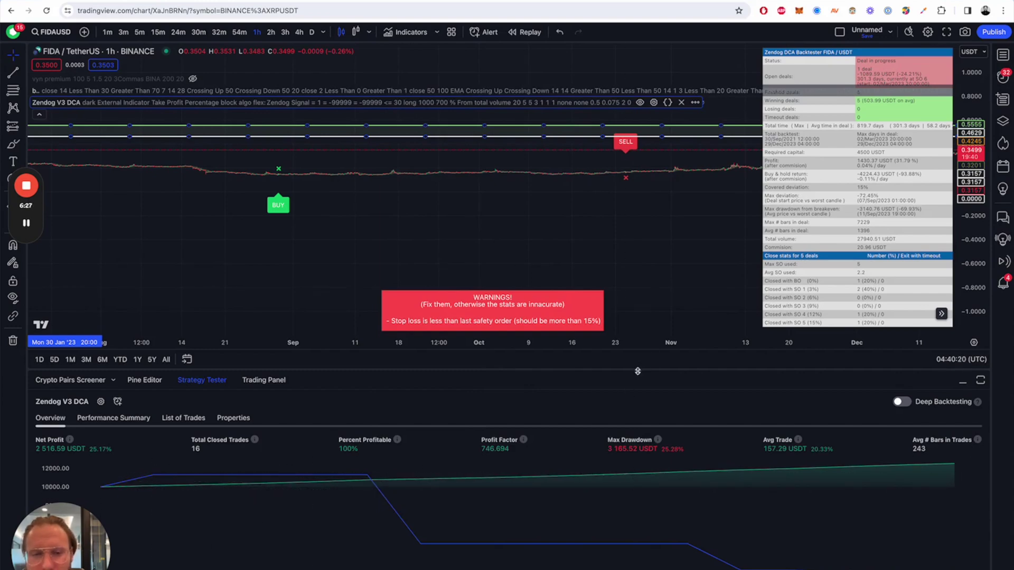
Set the Zendog V3 DCA max safety trades count to 0 and close the strategy settings
left_click(654, 102)
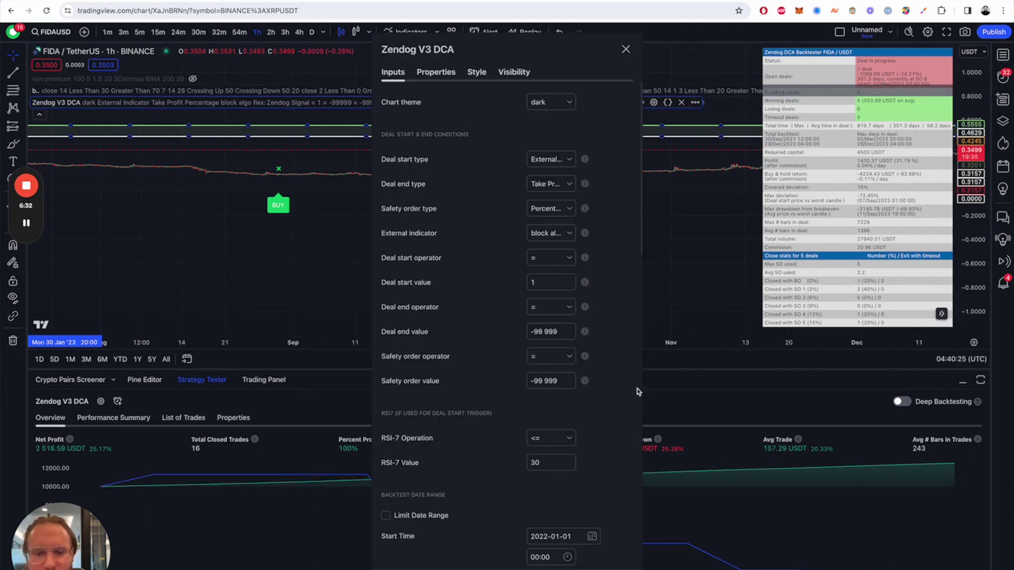
scroll(606, 437, "down", 10)
scroll(586, 415, "up", 5)
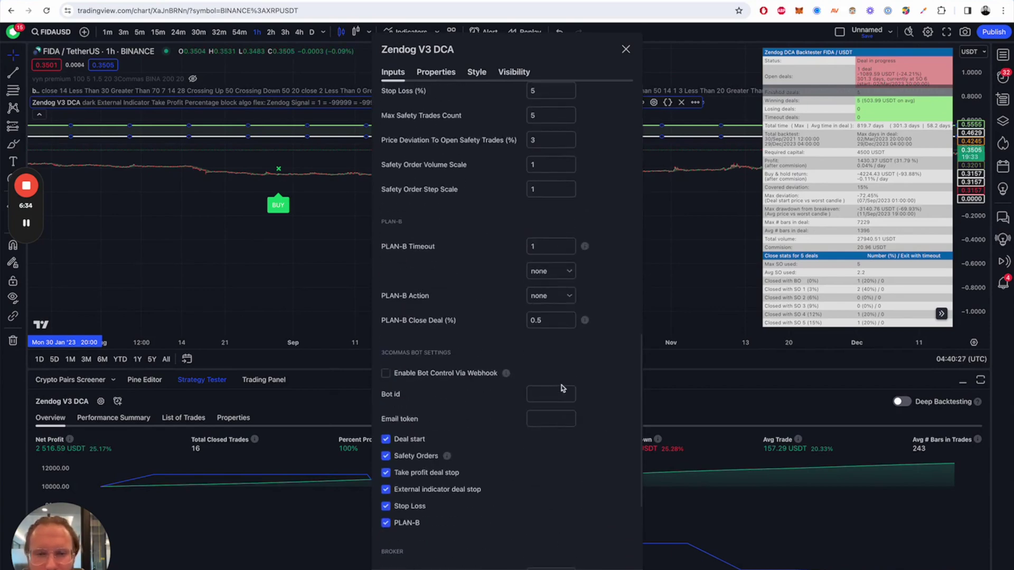
left_click(545, 185)
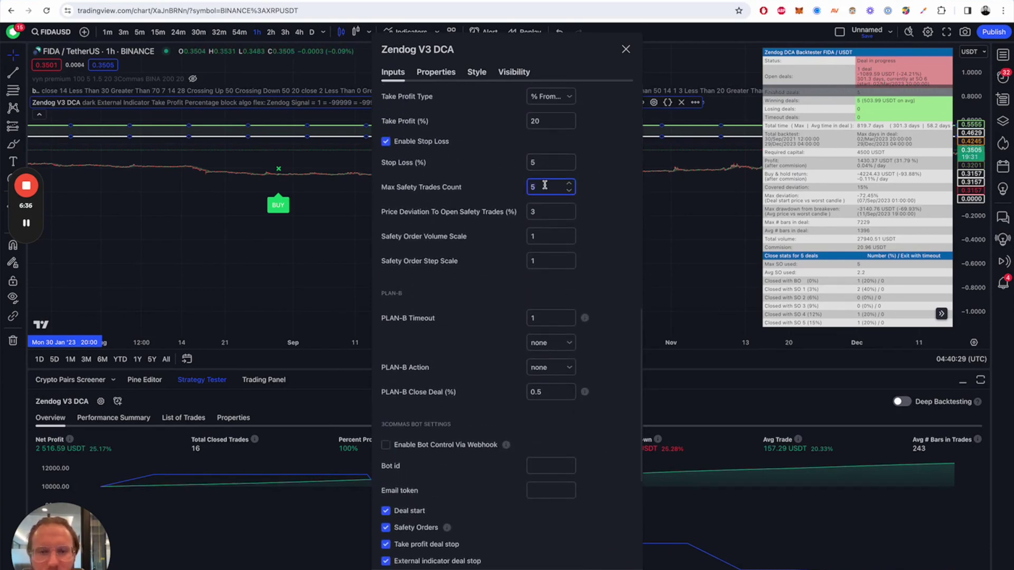
type("0")
left_click(507, 250)
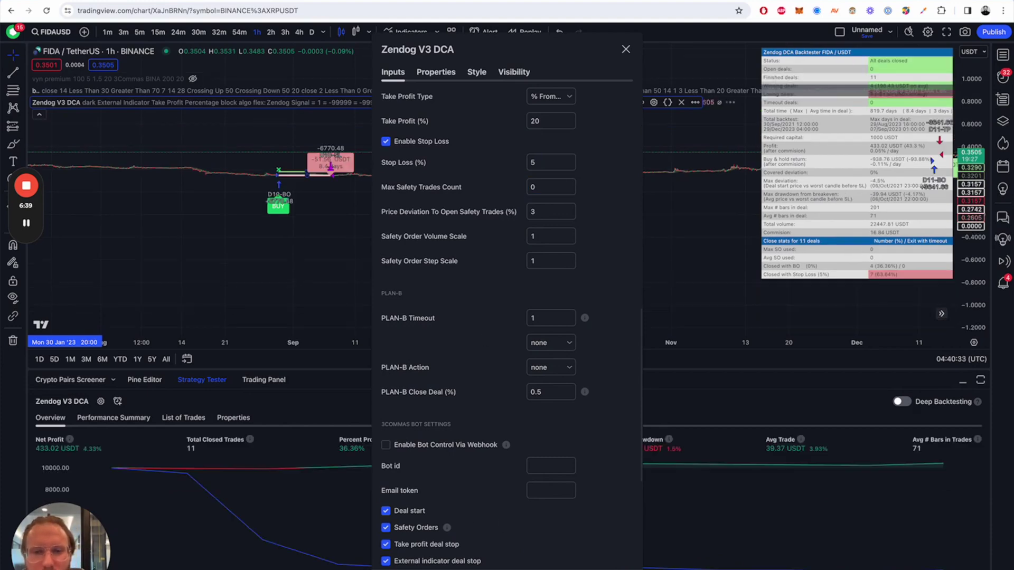
key("Return")
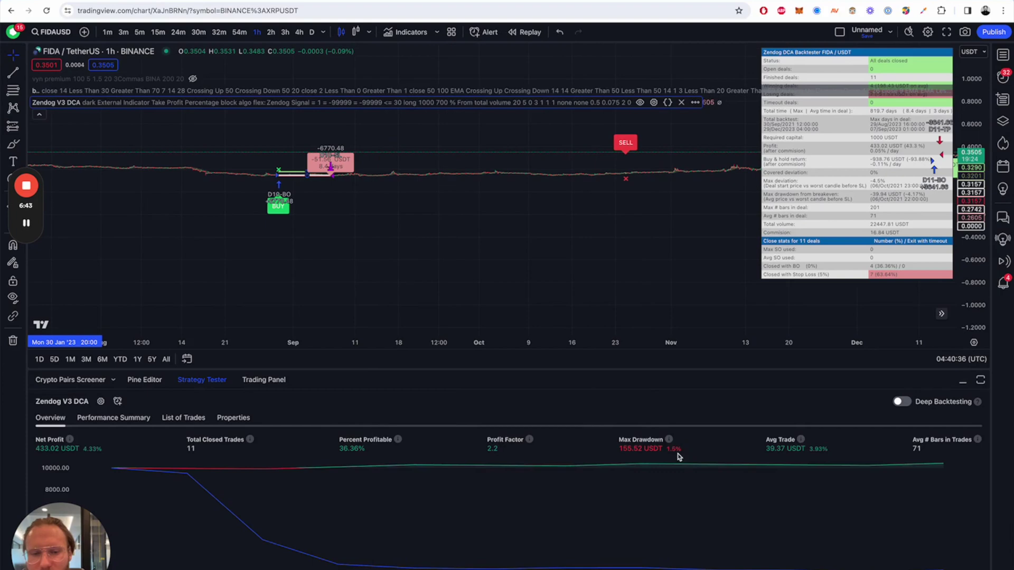
Collapse the indicator legend and examine the backtested deal between late August and early September up close on the FIDA chart
scroll(668, 253, "left", 5)
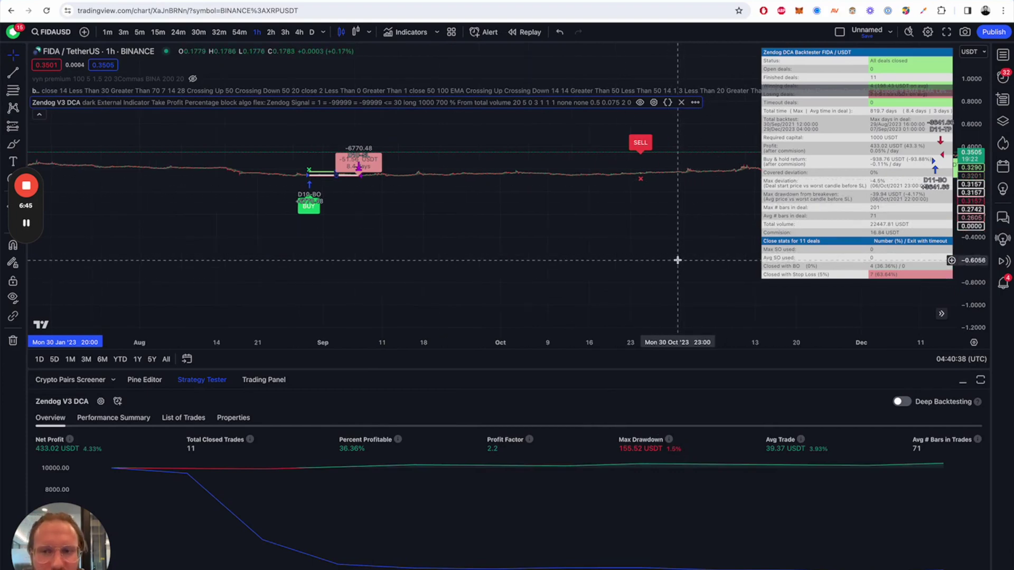
left_click_drag(966, 207, 966, 120)
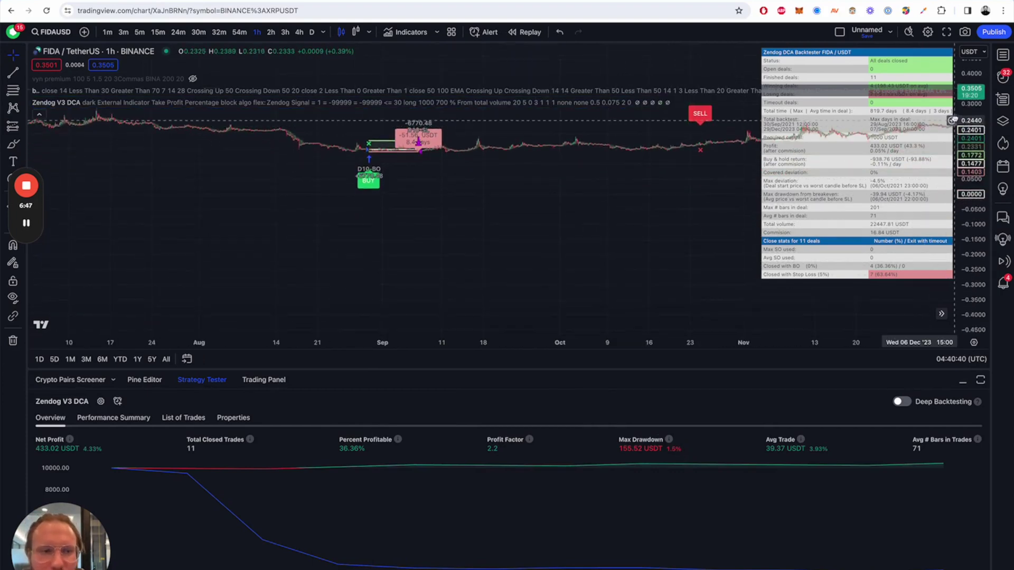
left_click_drag(819, 297, 808, 224)
left_click_drag(606, 219, 577, 304)
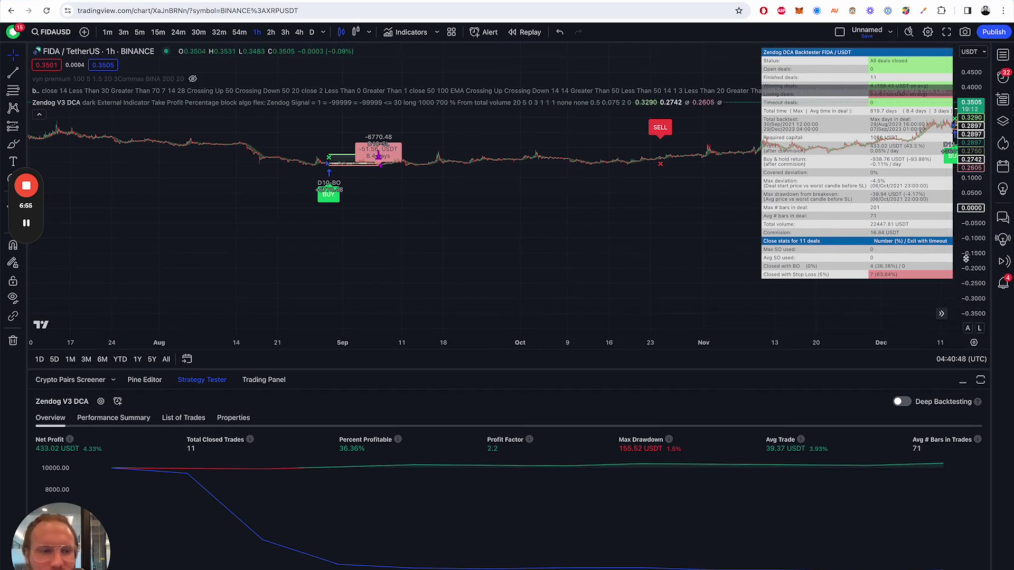
left_click_drag(967, 257, 957, 165)
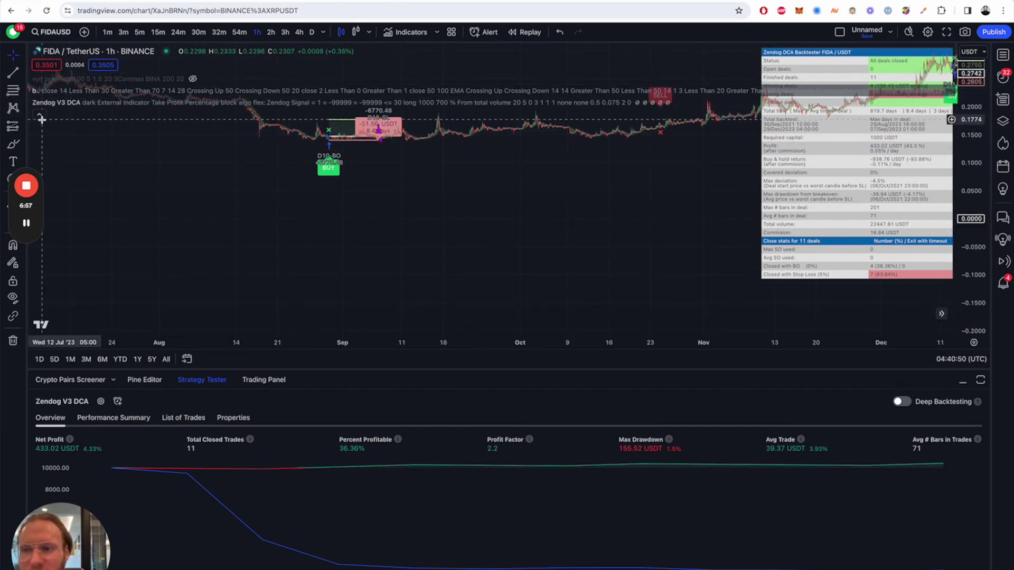
left_click(38, 117)
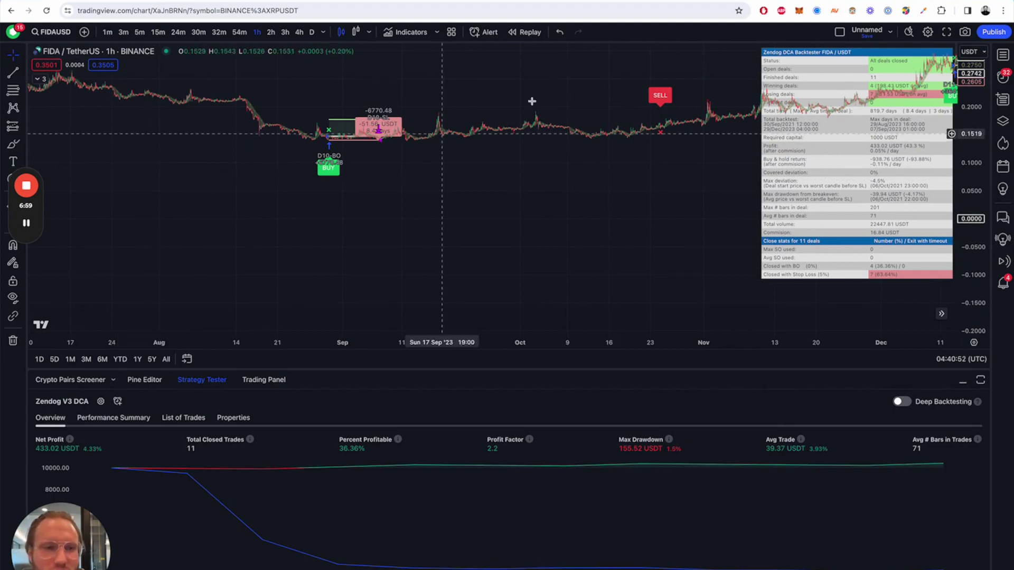
left_click_drag(972, 213, 973, 98)
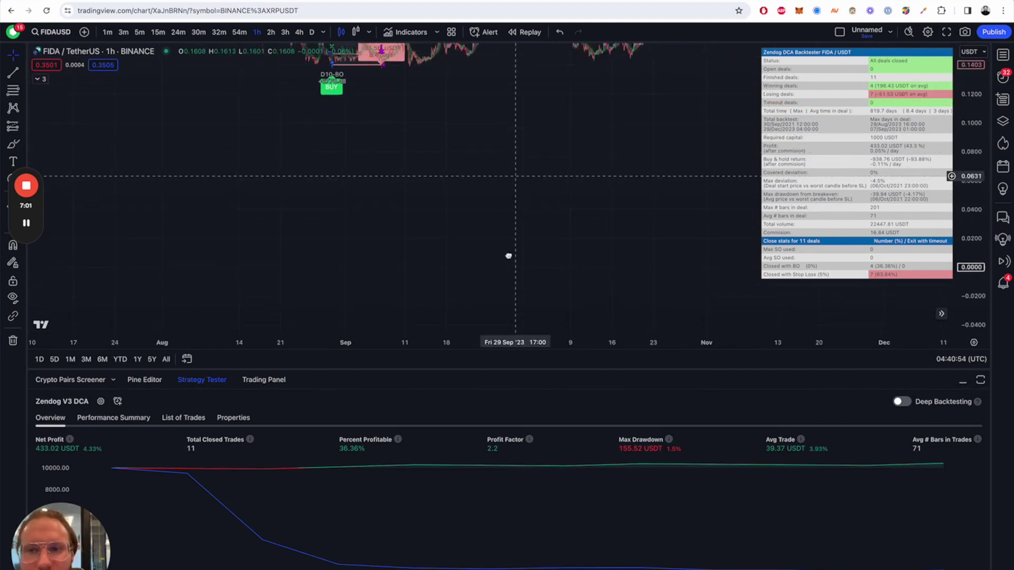
left_click_drag(509, 90, 613, 223)
scroll(690, 209, "up", 5)
left_click_drag(412, 228, 691, 303)
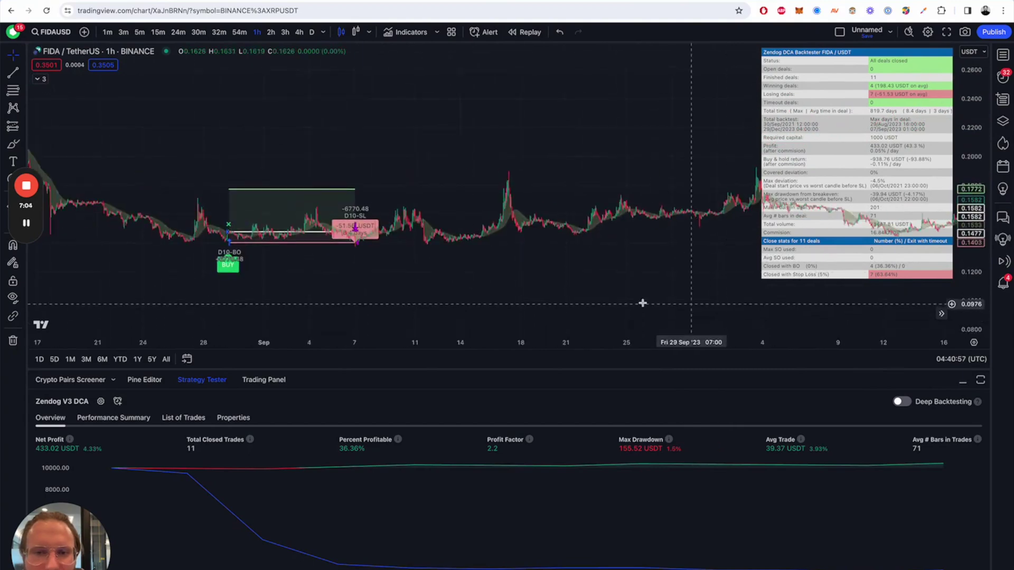
left_click_drag(966, 268, 966, 63)
left_click_drag(567, 160, 731, 98)
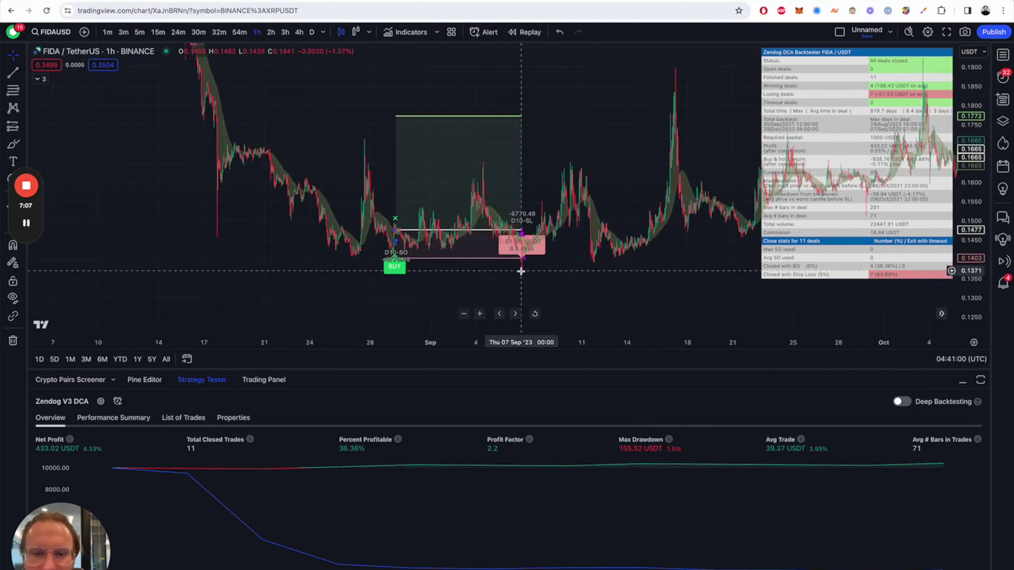
Examine the mid-December backtested deal on the FIDA chart, from its buy entry to its take-profit exit
scroll(577, 176, "right", 15)
scroll(610, 180, "right", 15)
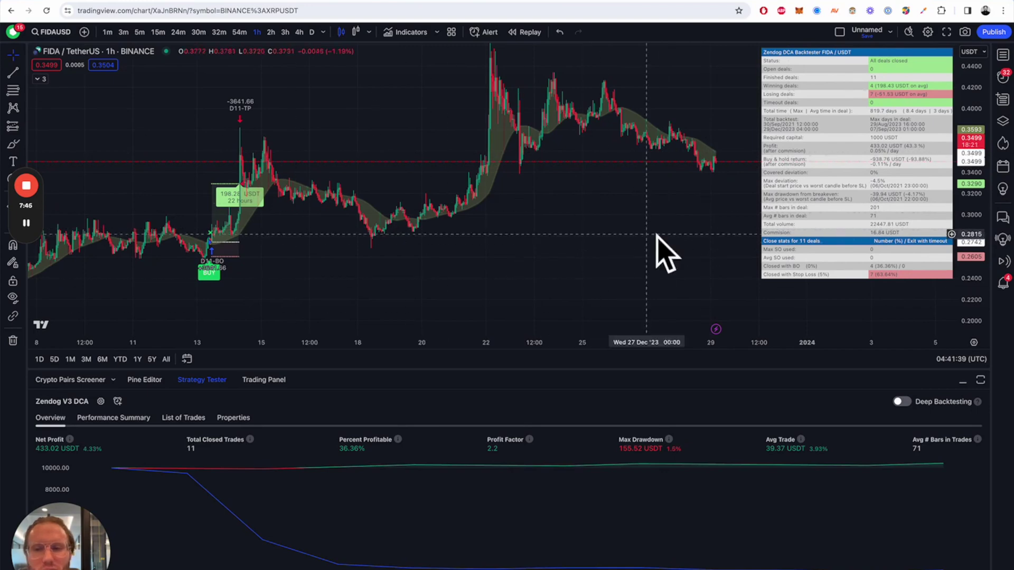
left_click_drag(309, 117, 312, 138)
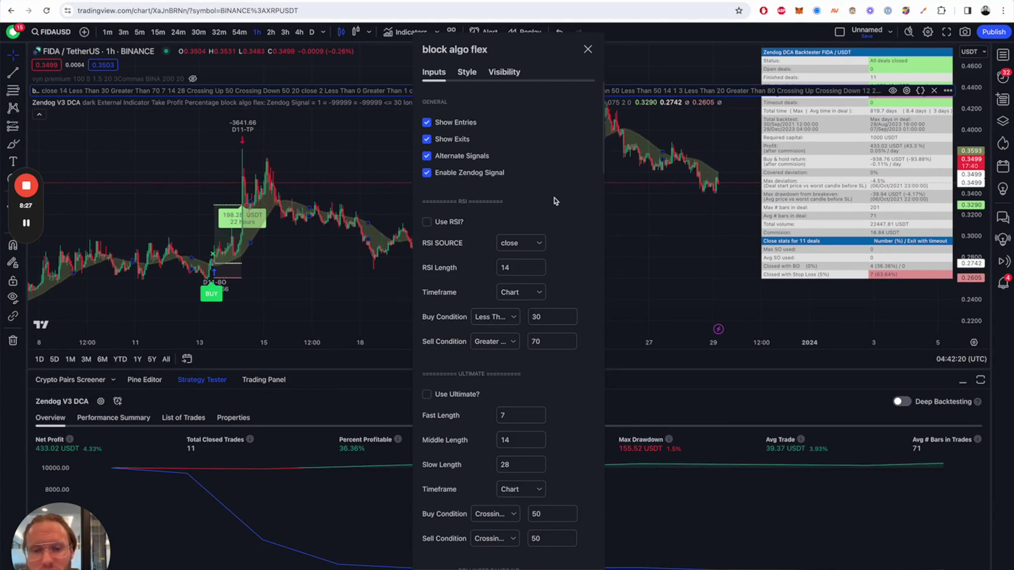
Look through the condition settings in the block algo flex inputs
scroll(555, 201, "down", 7)
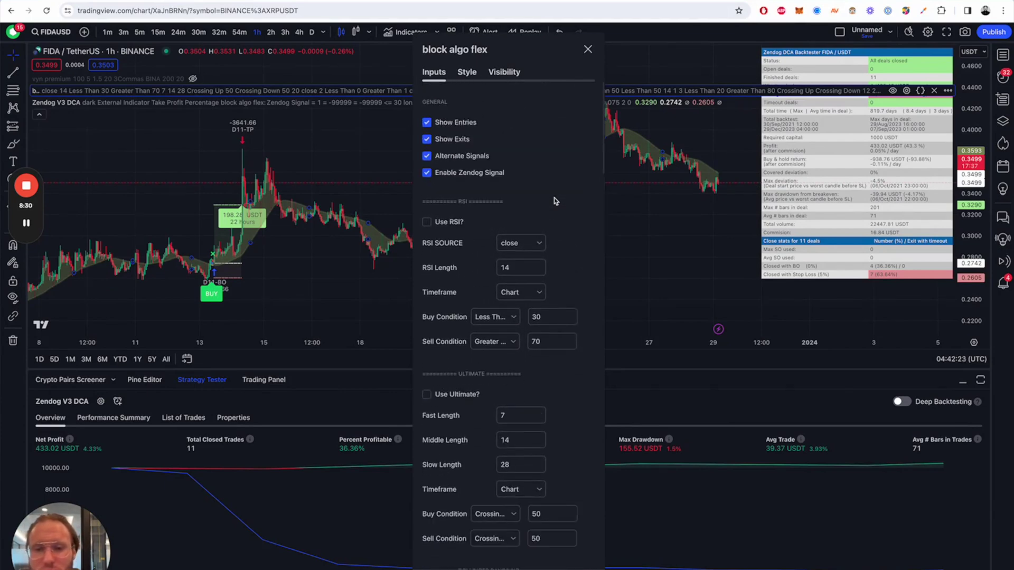